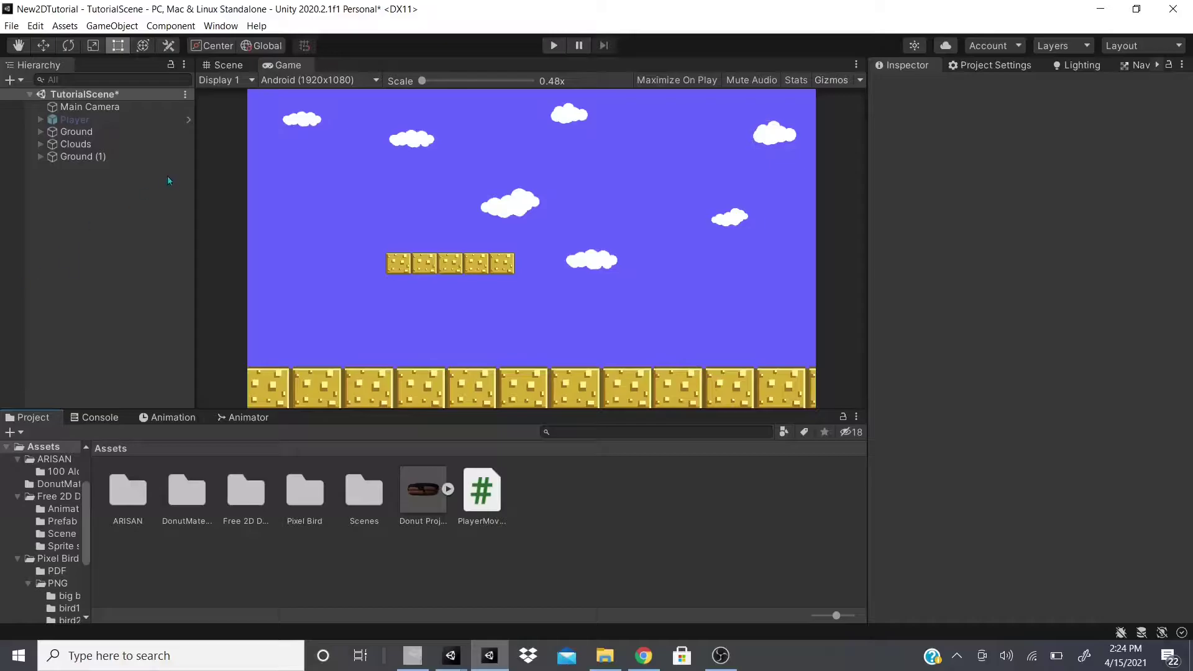
# Add a Particle System Force Field to the scene at position 0, 0, 0 and show it in the Scene view.
pyautogui.rightClick(118, 241)
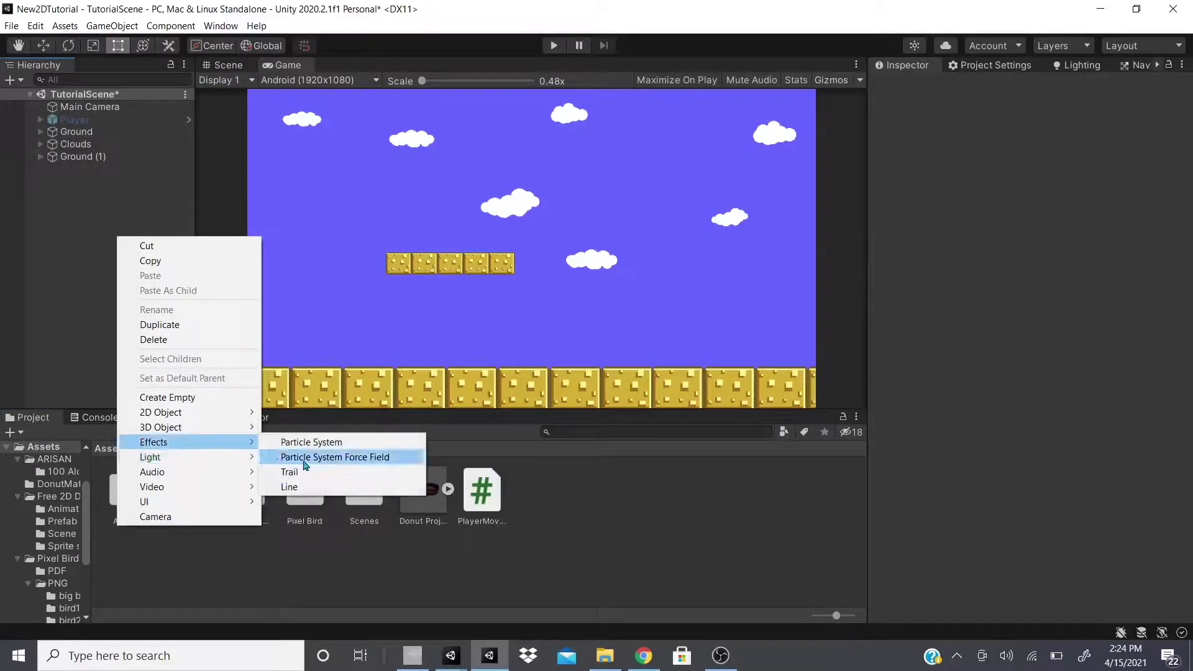
pyautogui.click(296, 460)
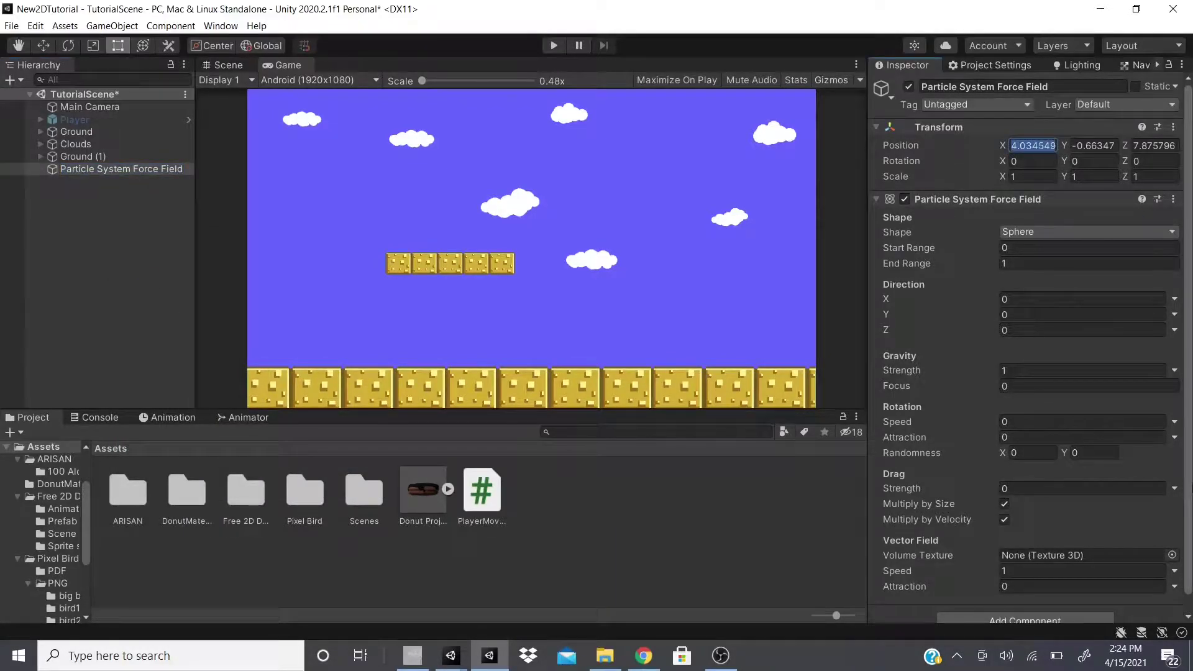
pyautogui.click(227, 65)
pyautogui.scroll(5, 508, 245)
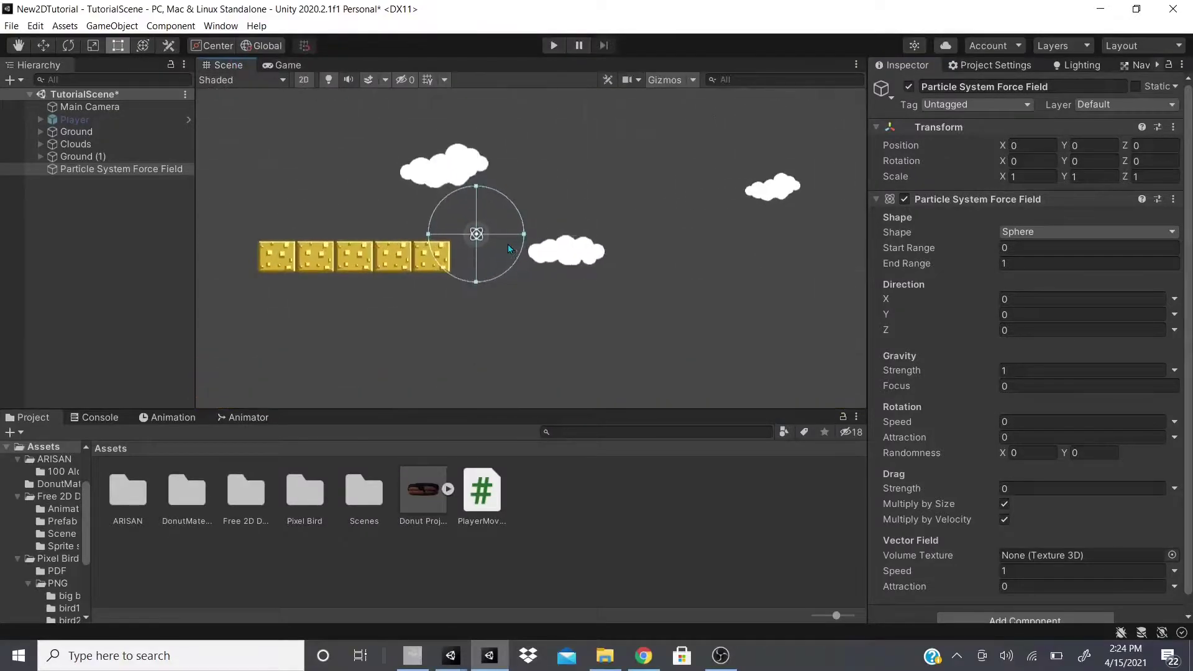
pyautogui.scroll(-3, 458, 231)
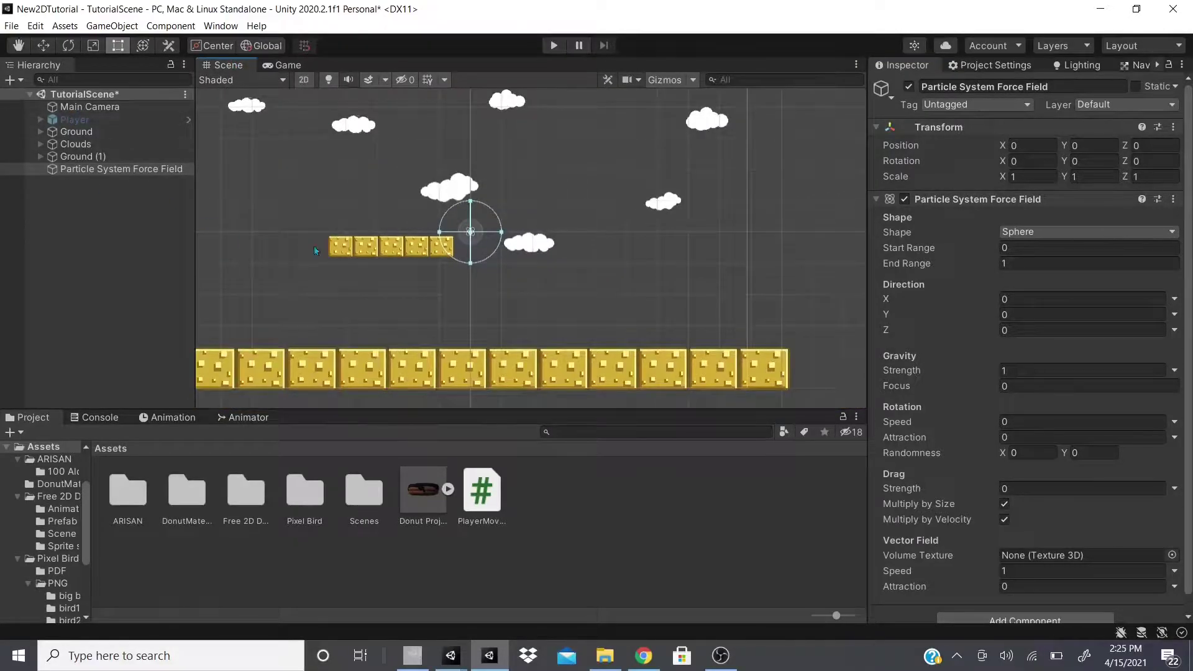
pyautogui.scroll(1, 348, 171)
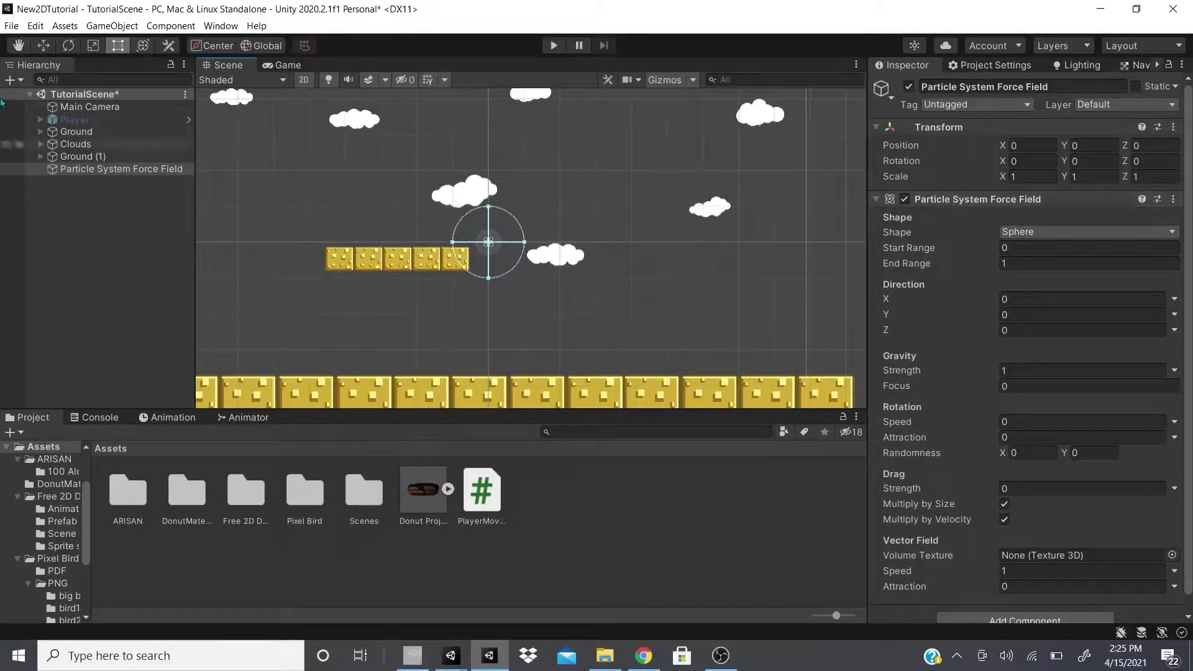
# Add a Particle System effect object to the scene.
pyautogui.click(76, 191)
pyautogui.rightClick(77, 191)
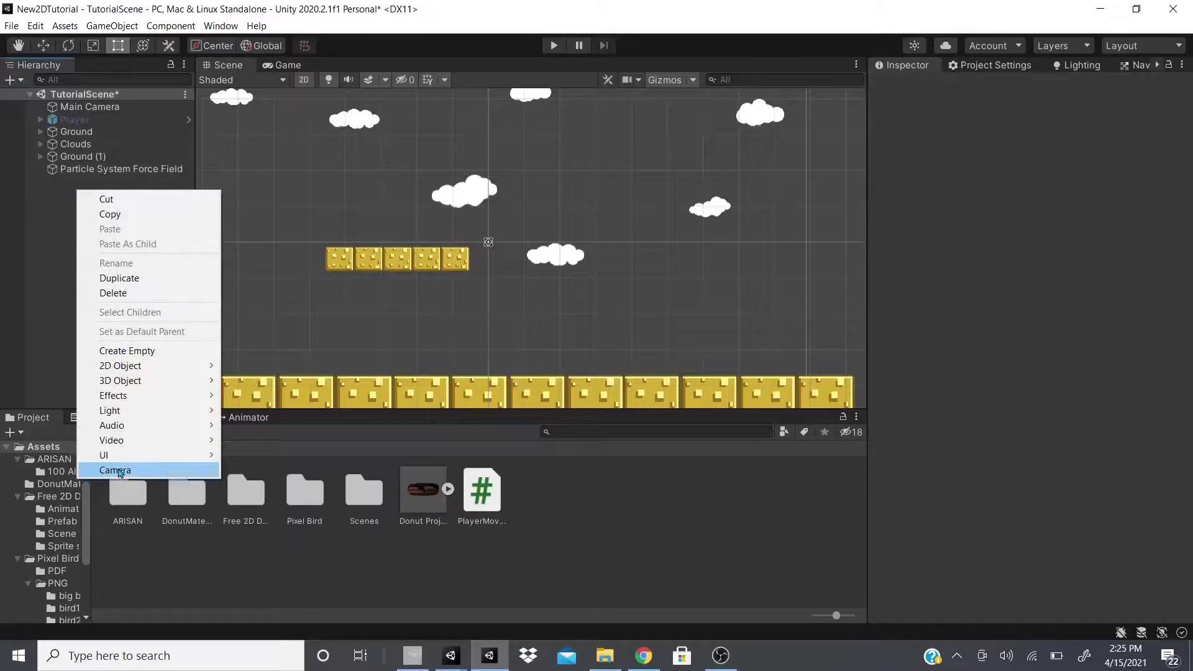
pyautogui.moveTo(151, 398)
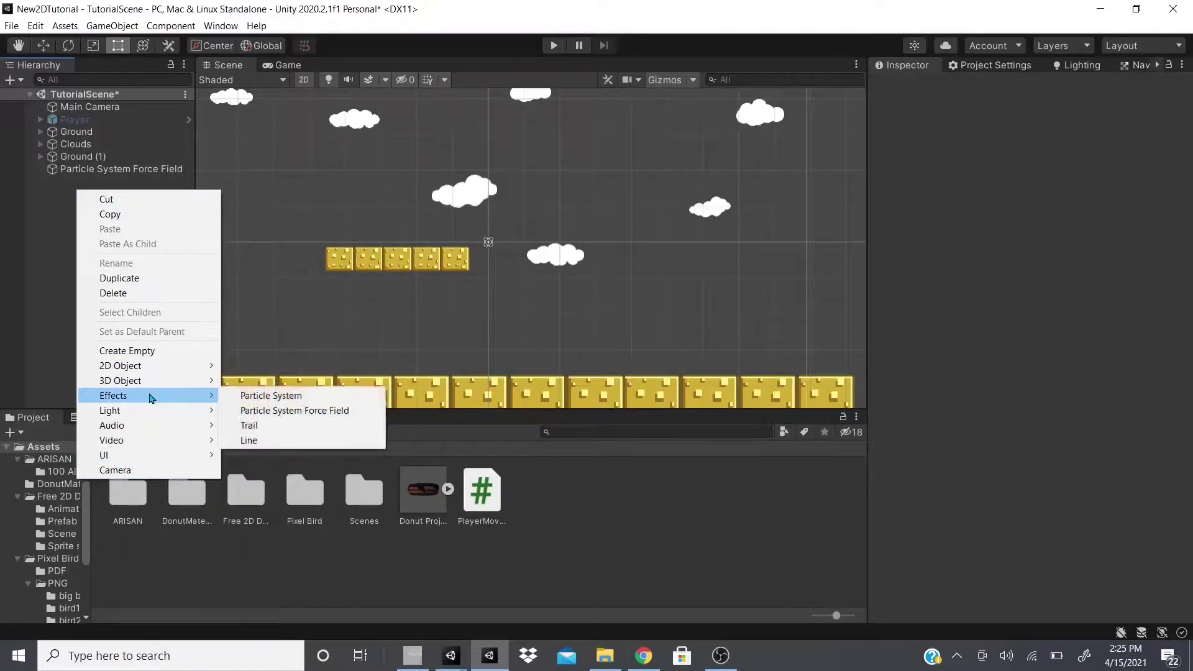
pyautogui.click(315, 398)
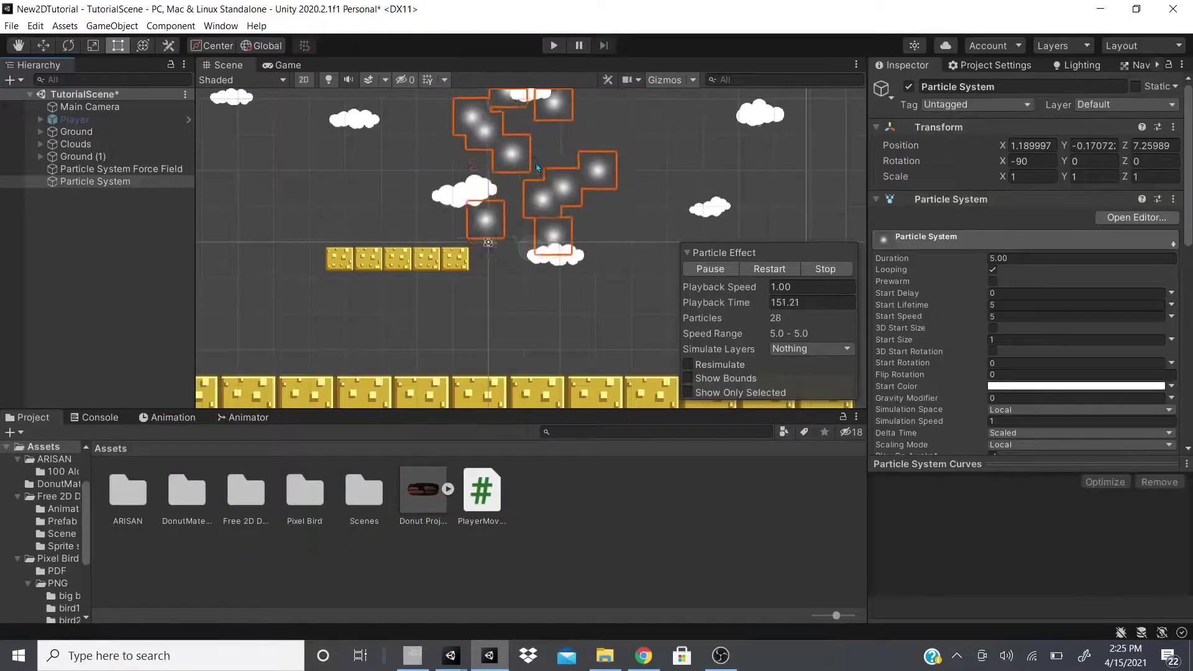
pyautogui.moveTo(532, 176); pyautogui.dragTo(491, 235, button='middle')
pyautogui.scroll(-2, 487, 235)
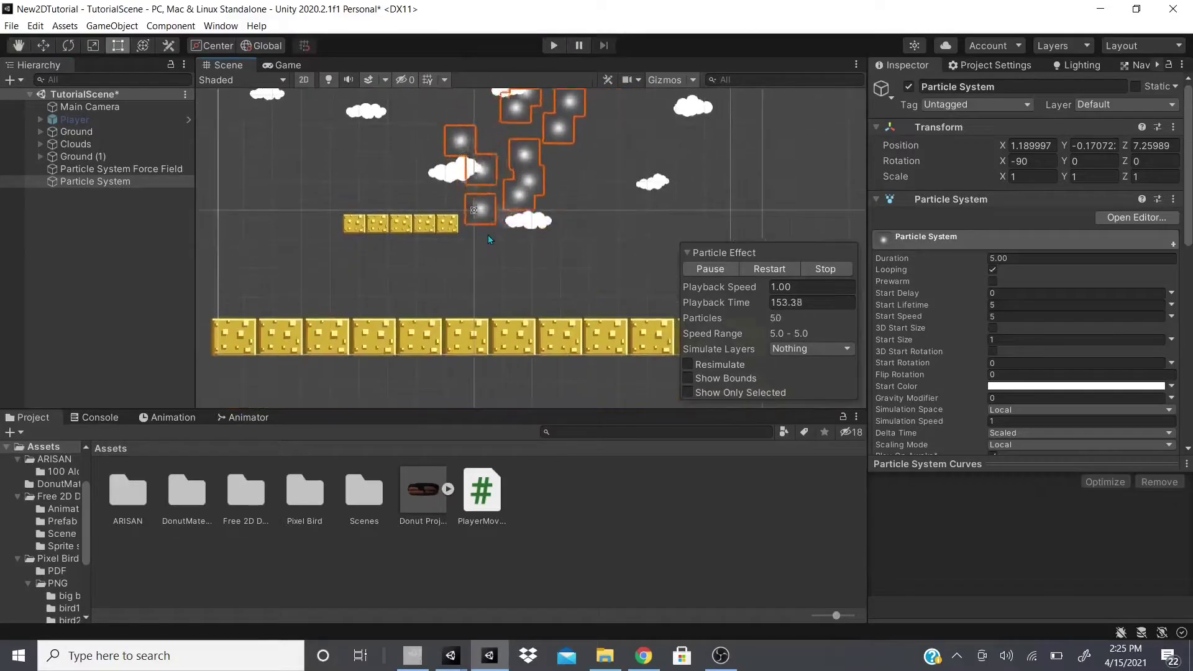
pyautogui.scroll(1, 472, 255)
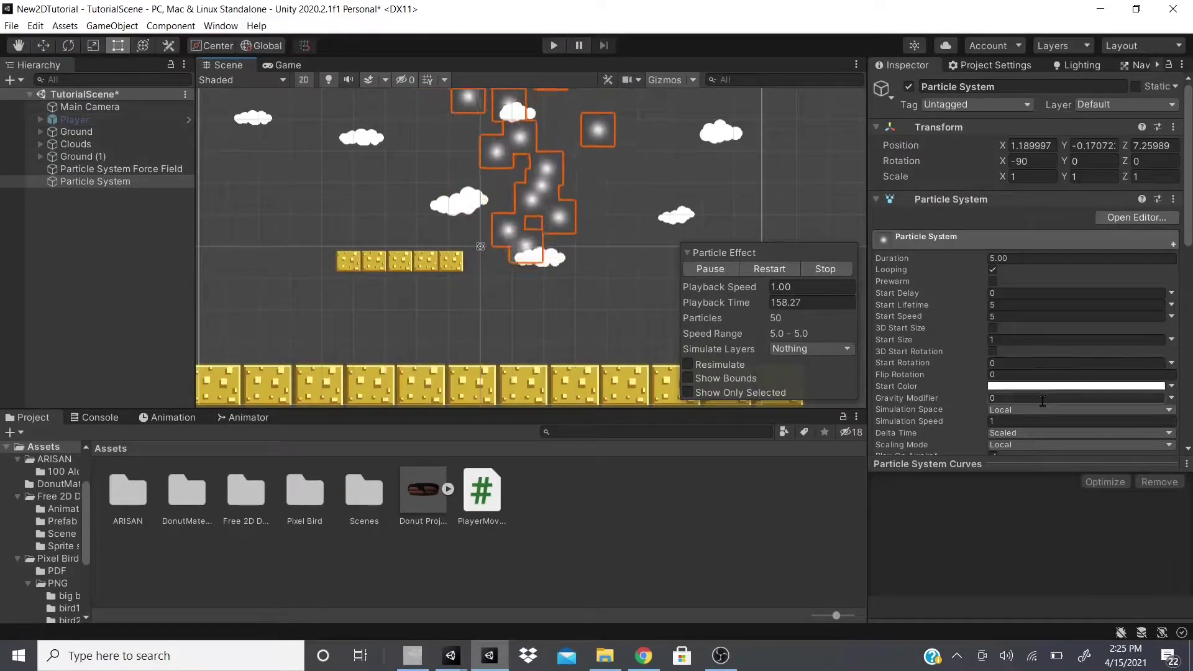
# Enable the External Forces module of the Particle System.
pyautogui.scroll(-5, 1039, 401)
pyautogui.scroll(-5, 1039, 400)
pyautogui.moveTo(1187, 431); pyautogui.dragTo(1187, 231)
pyautogui.scroll(-10, 975, 289)
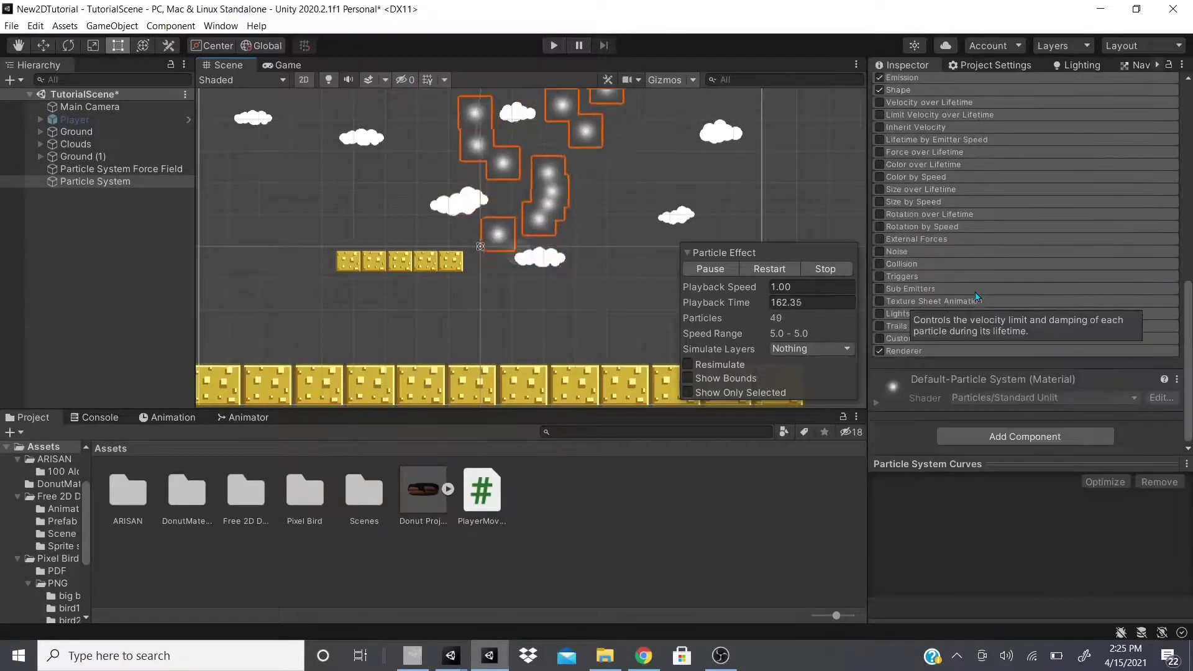
pyautogui.click(879, 240)
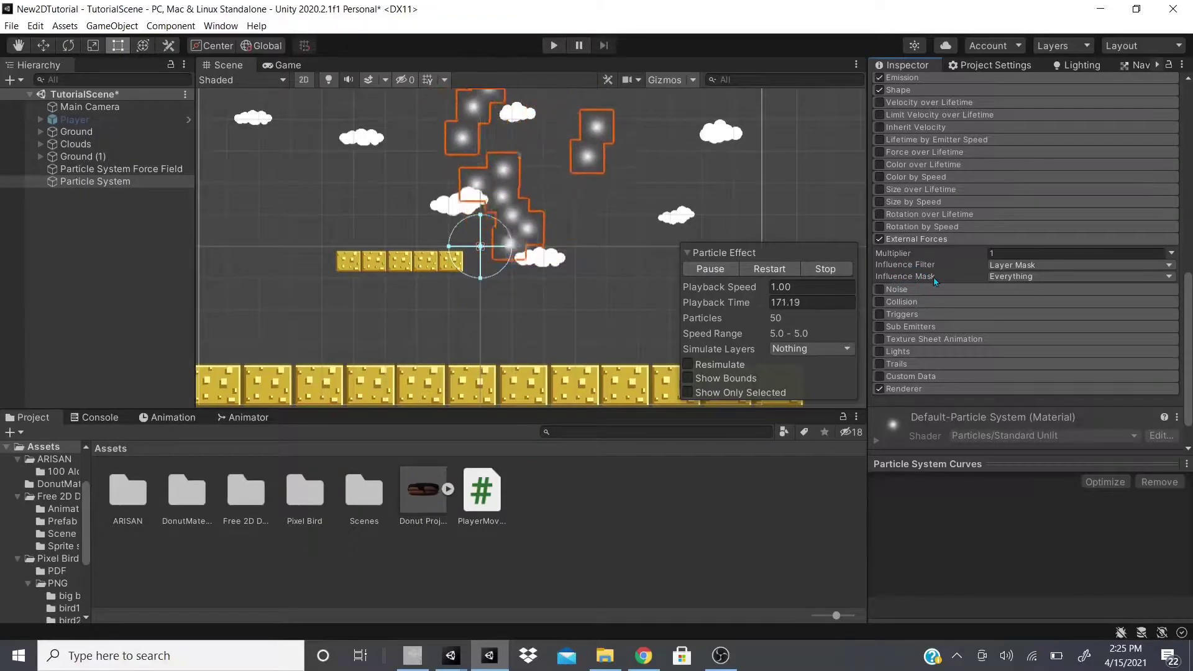
# Look through the layers available for the Particle System without changing its layer.
pyautogui.scroll(10, 890, 271)
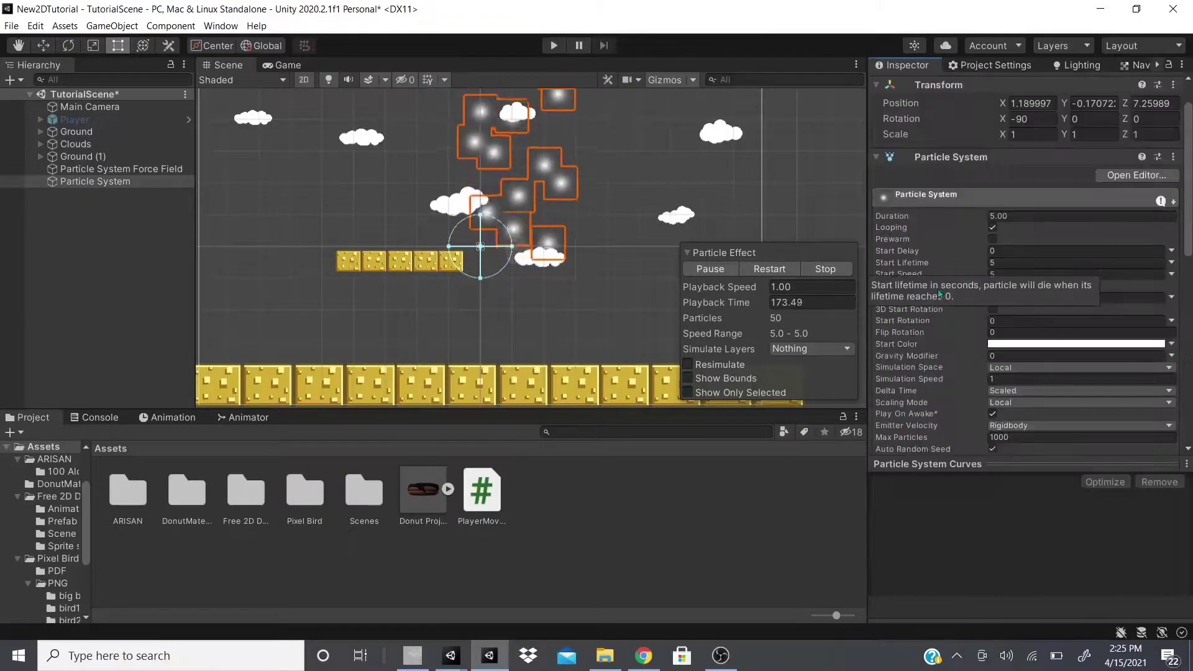
pyautogui.scroll(2, 1109, 200)
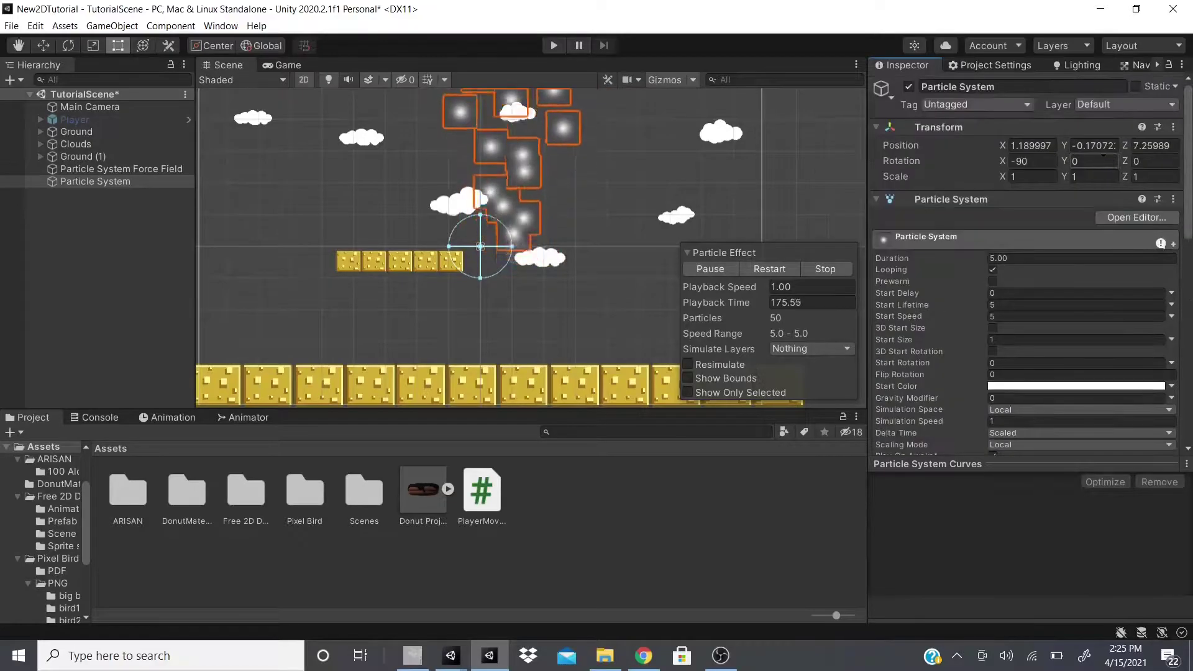
pyautogui.click(1131, 106)
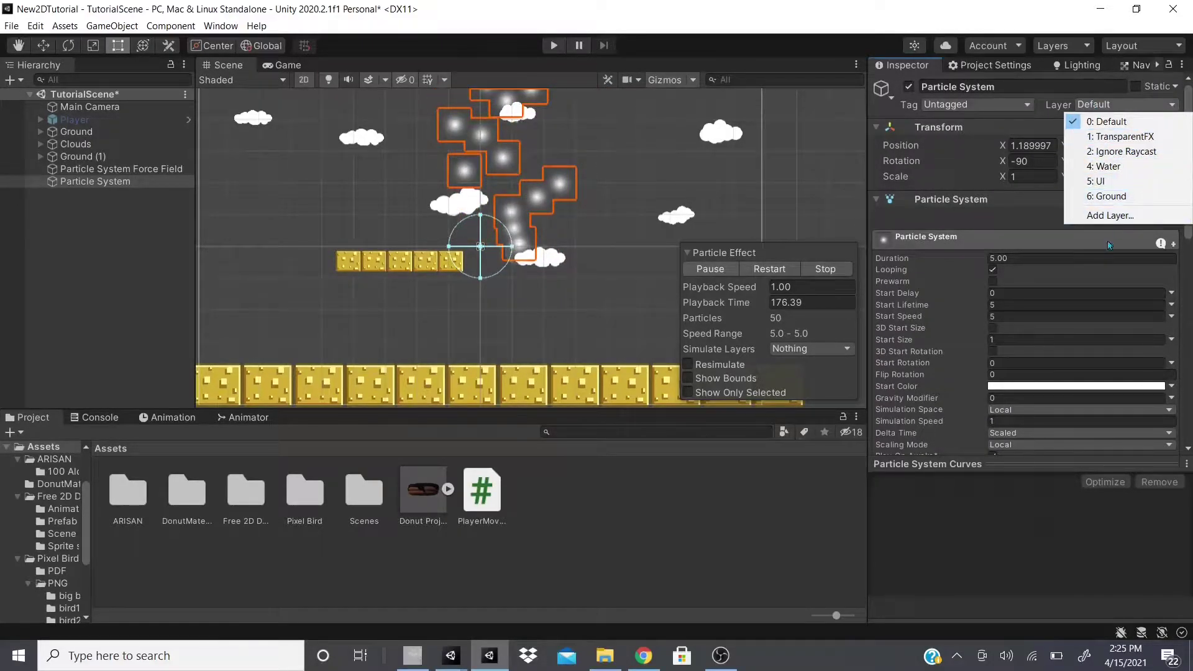
pyautogui.click(1093, 262)
# Set the External Forces influence filter to List and assign the Particle System Force Field to its entry.
pyautogui.scroll(-10, 1057, 267)
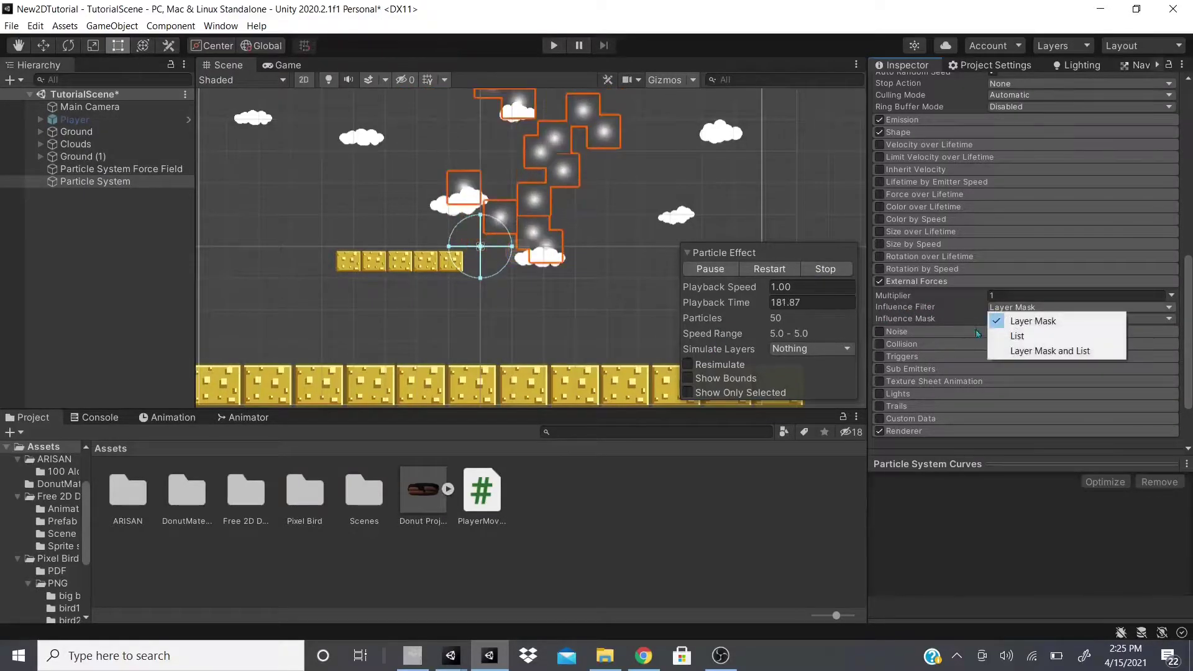
pyautogui.click(1019, 336)
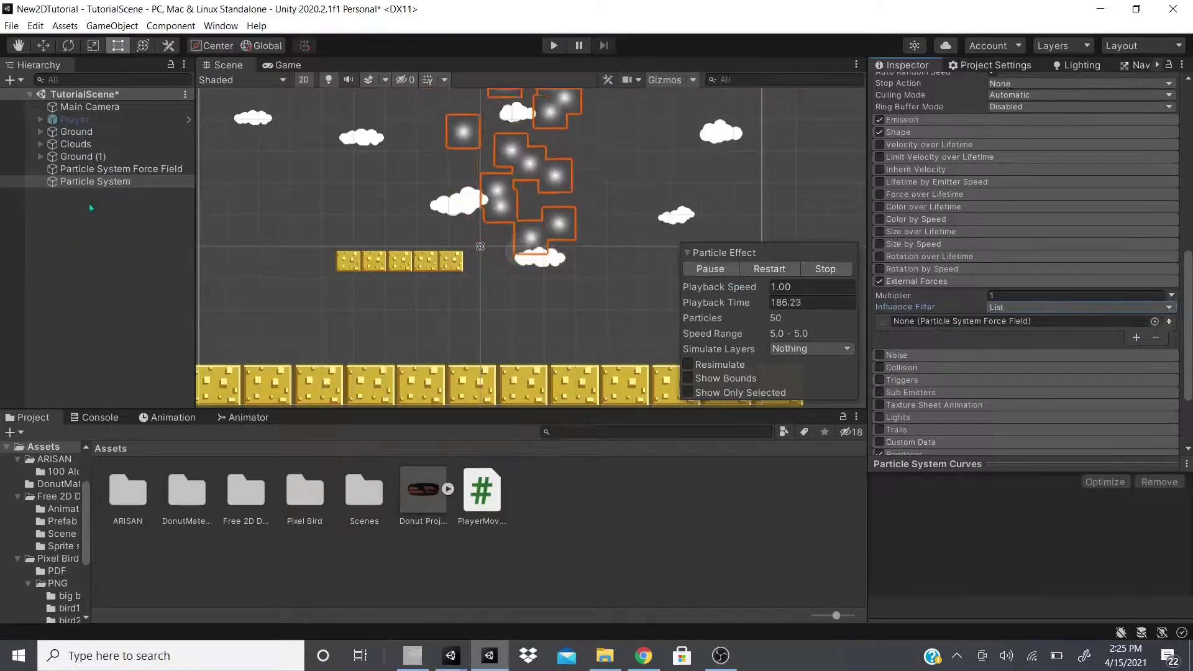
pyautogui.moveTo(984, 336); pyautogui.dragTo(1007, 322)
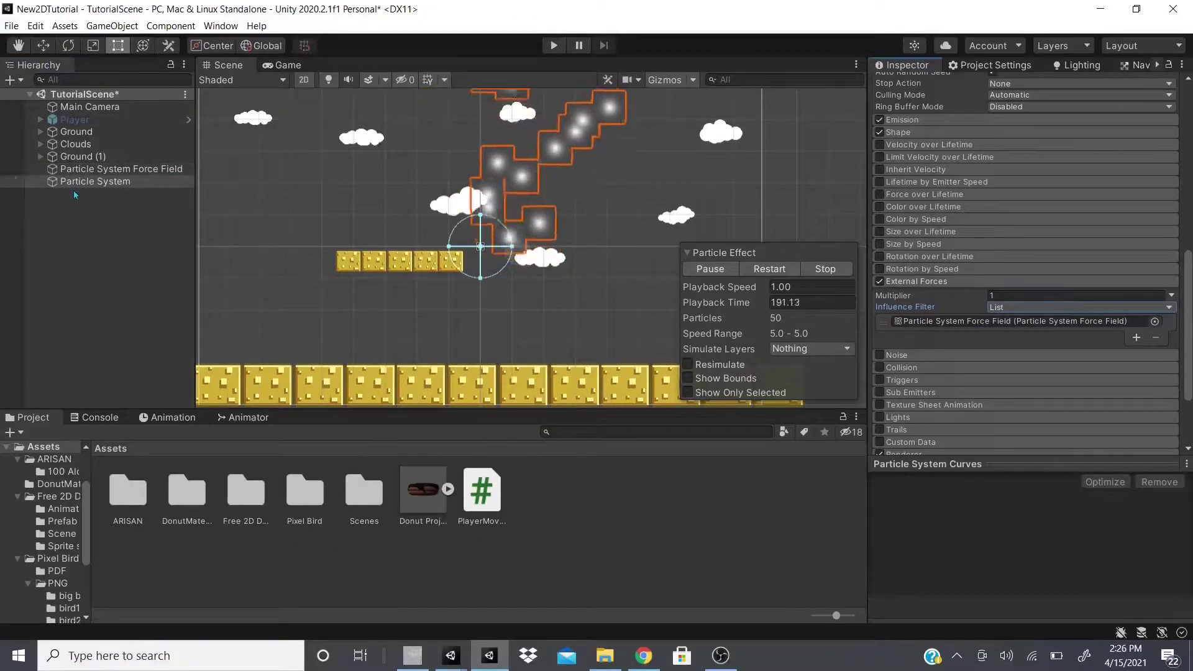
# Compare the depth of the Particle System and the force field in 3D, and set the Particle System's Z position to 0.
pyautogui.click(163, 171)
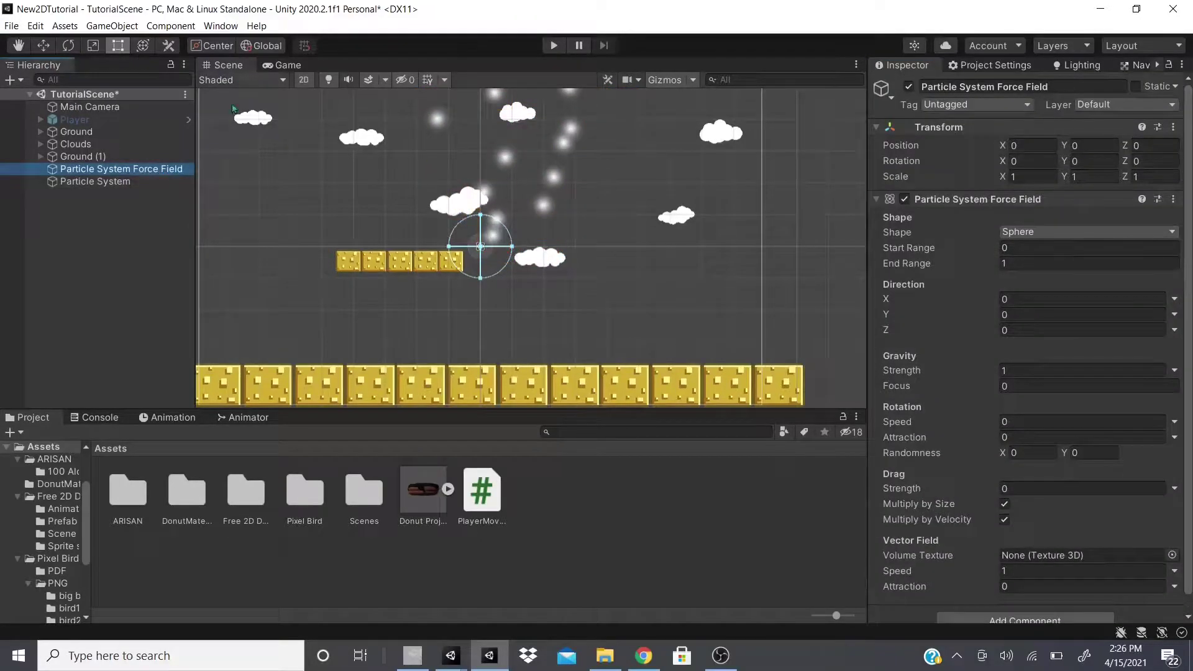
pyautogui.click(134, 183)
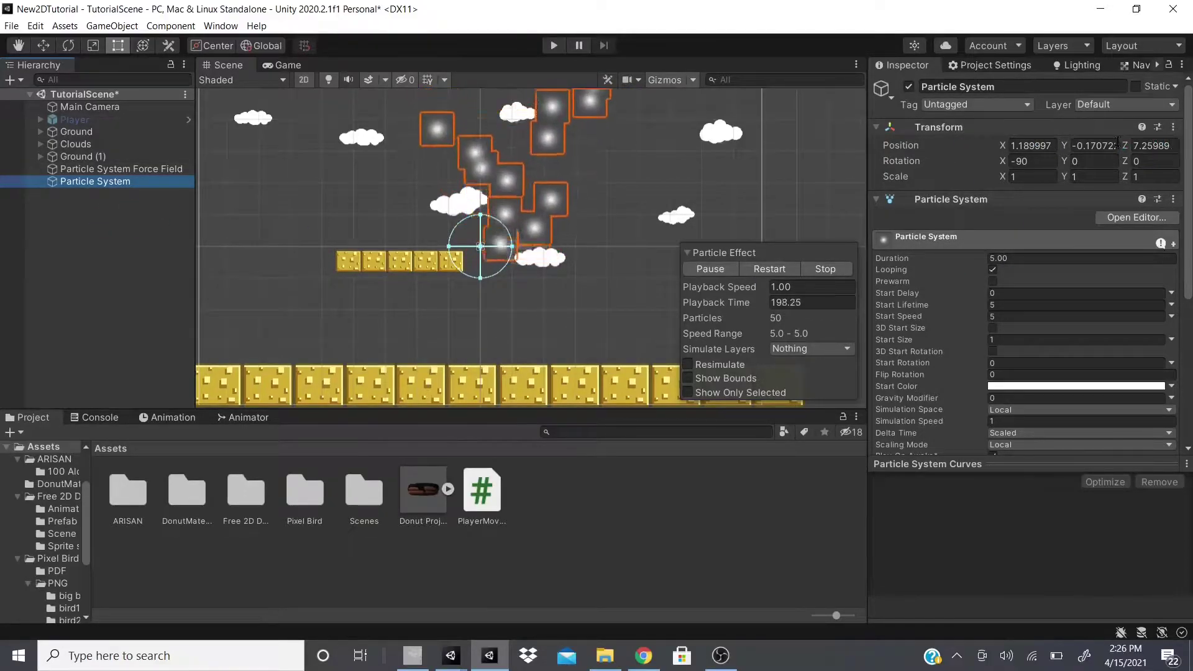
pyautogui.click(303, 79)
pyautogui.keyDown('alt'); pyautogui.moveTo(373, 187); pyautogui.dragTo(603, 305); pyautogui.keyUp('alt')
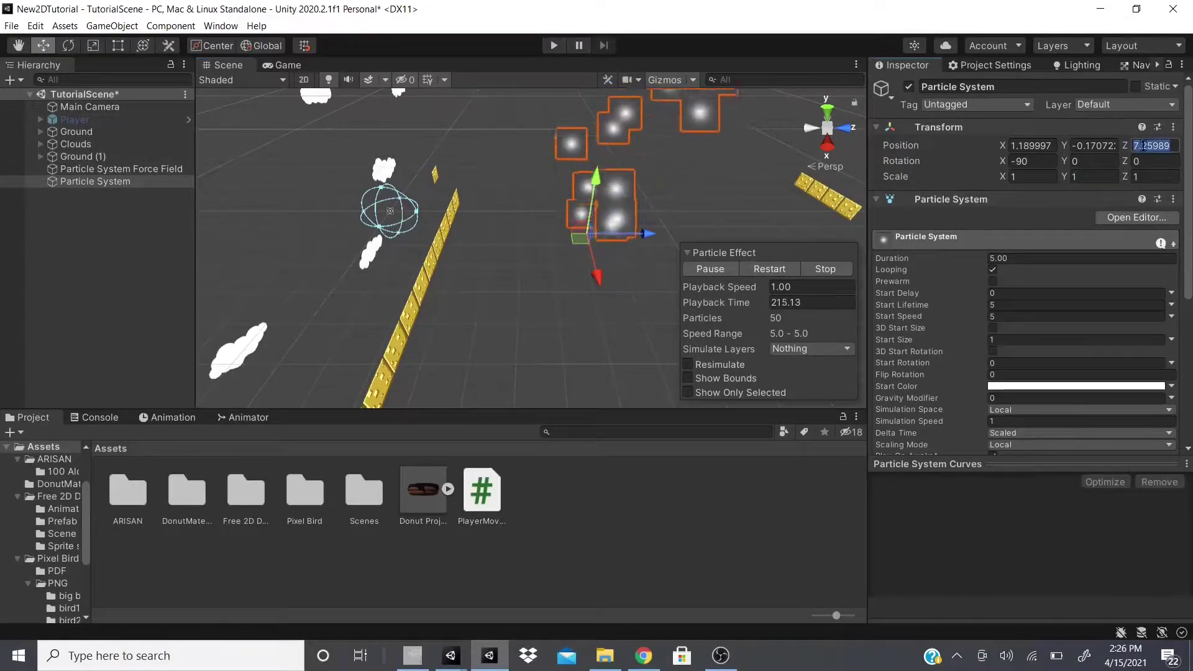
pyautogui.write('0')
pyautogui.press('Return')
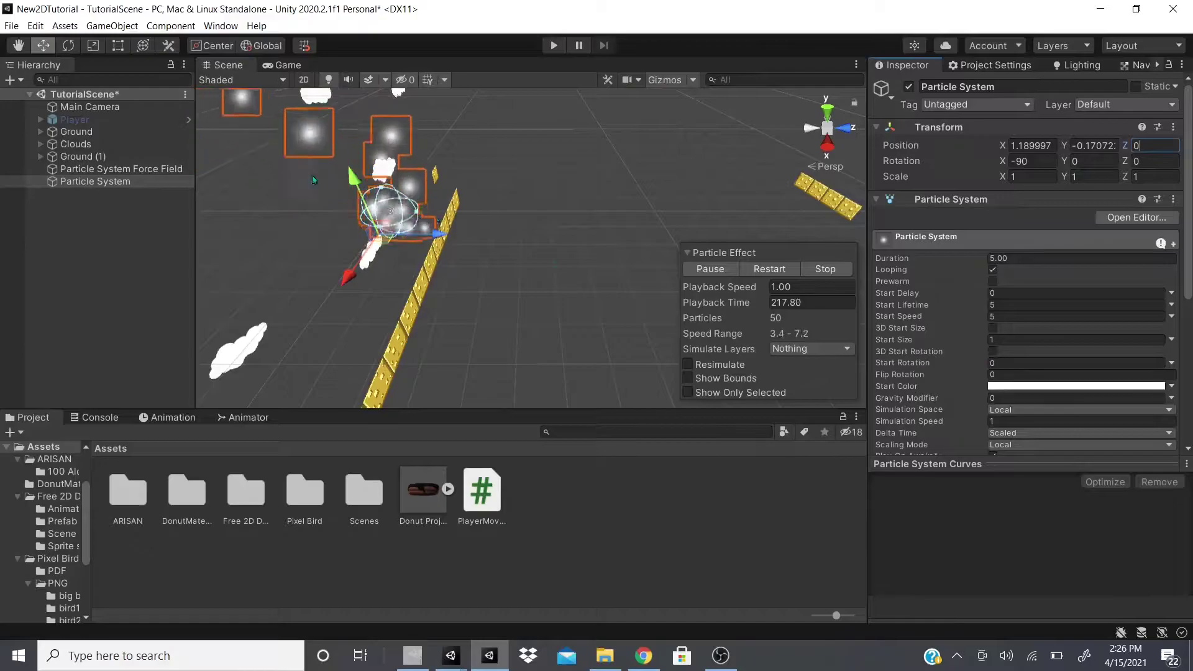
# Check the particle effect in the Game view and return to a 2D Scene view centred on the force field.
pyautogui.click(266, 65)
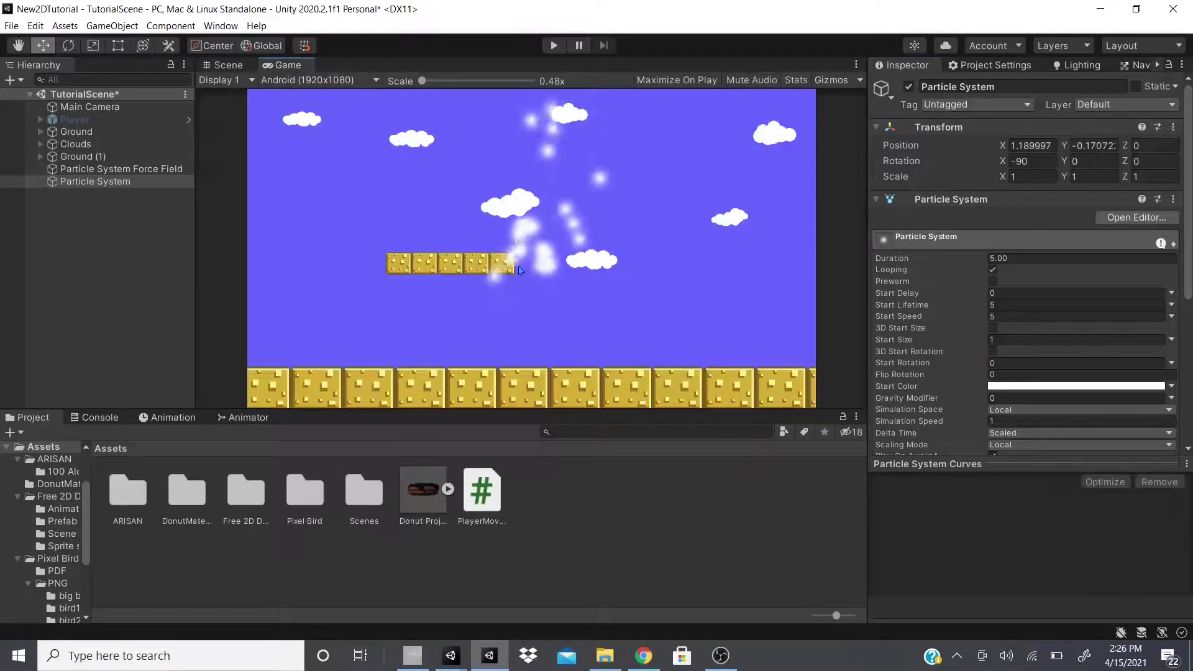
pyautogui.hotkey('ctrl', '1')
pyautogui.scroll(5, 403, 270)
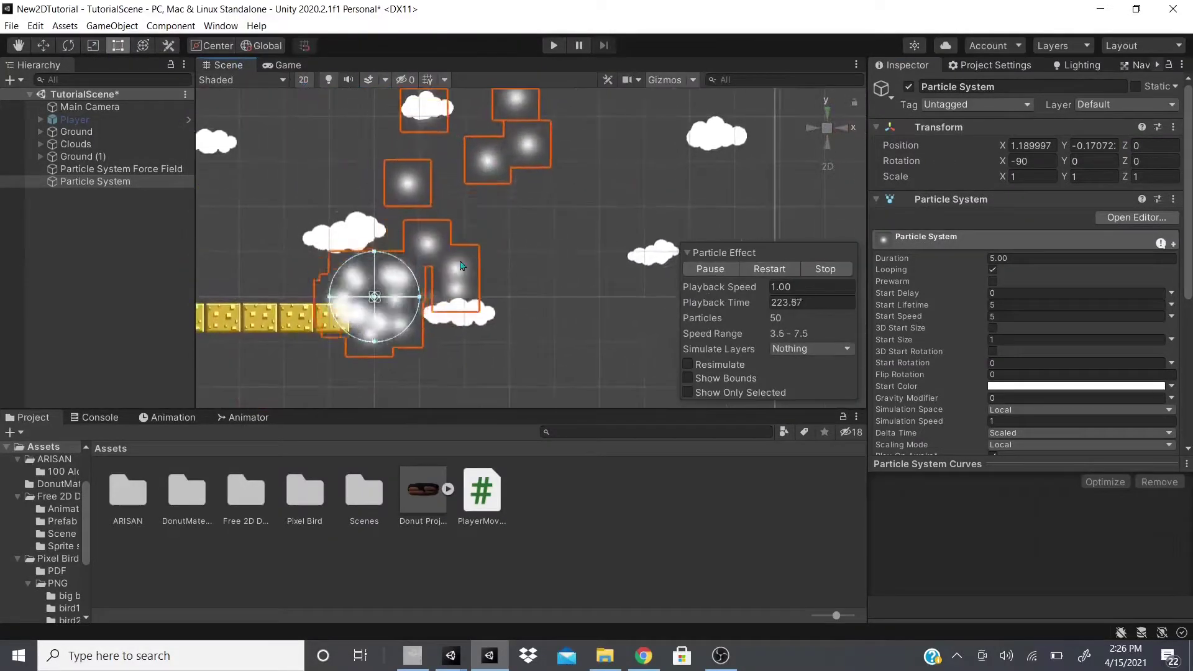
pyautogui.press('t')
pyautogui.moveTo(404, 270); pyautogui.dragTo(554, 162, button='middle')
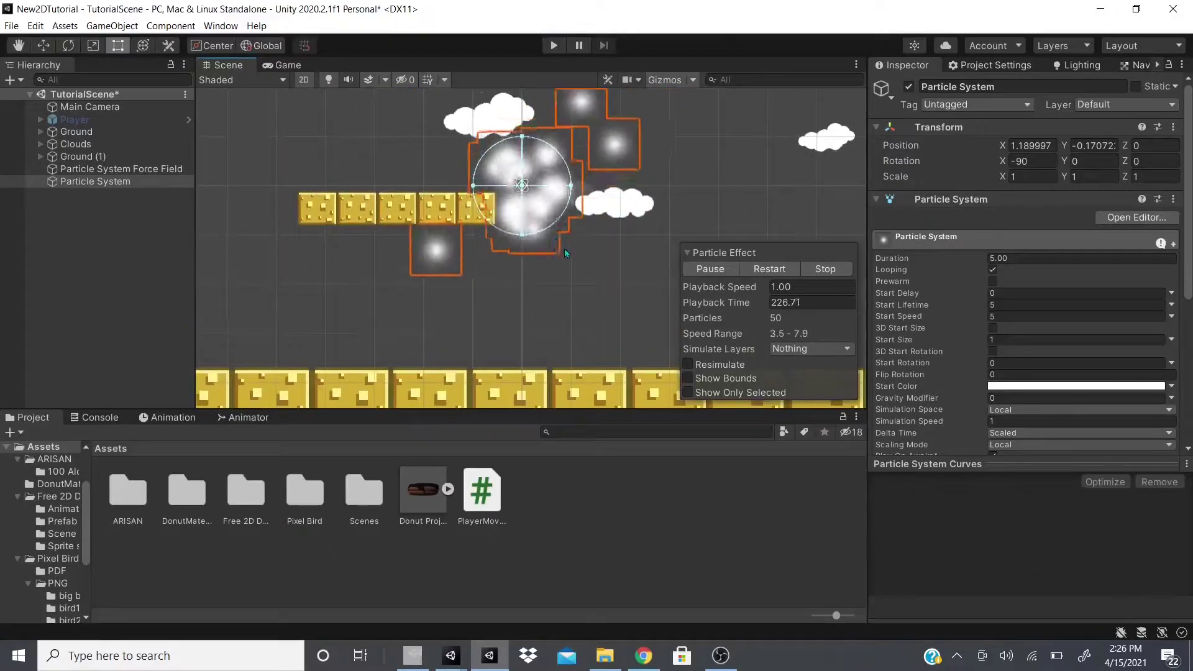
# Lock the Inspector on the Particle System Force Field and select the Particle System so its particles keep playing.
pyautogui.click(127, 171)
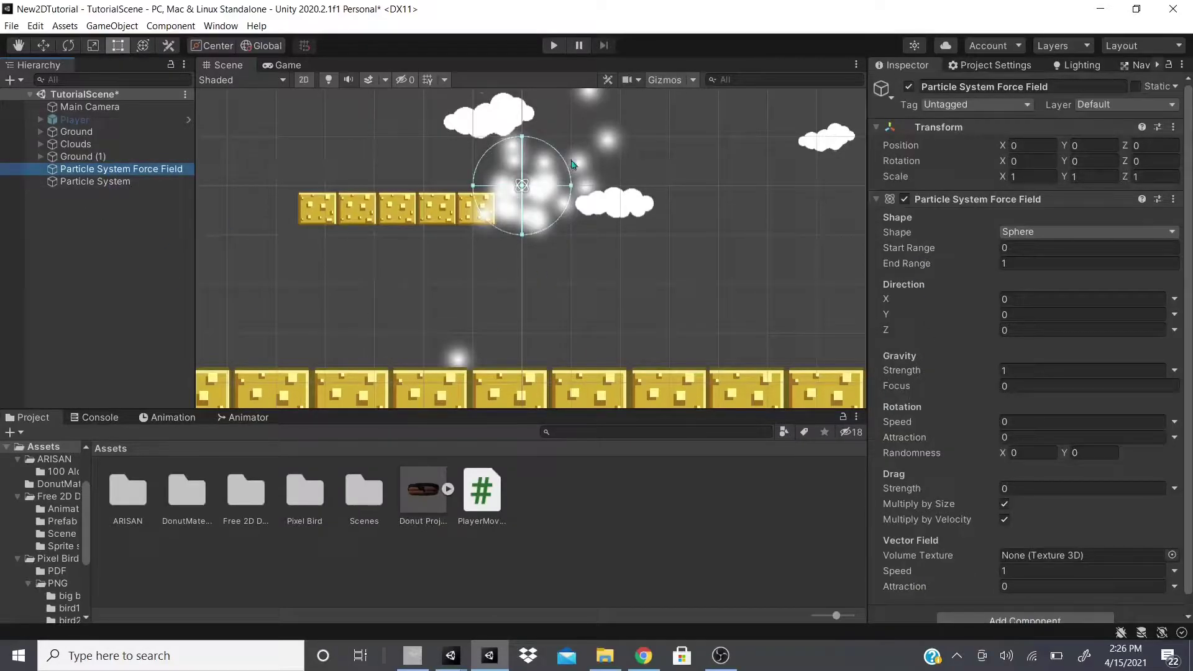
pyautogui.scroll(-5, 571, 164)
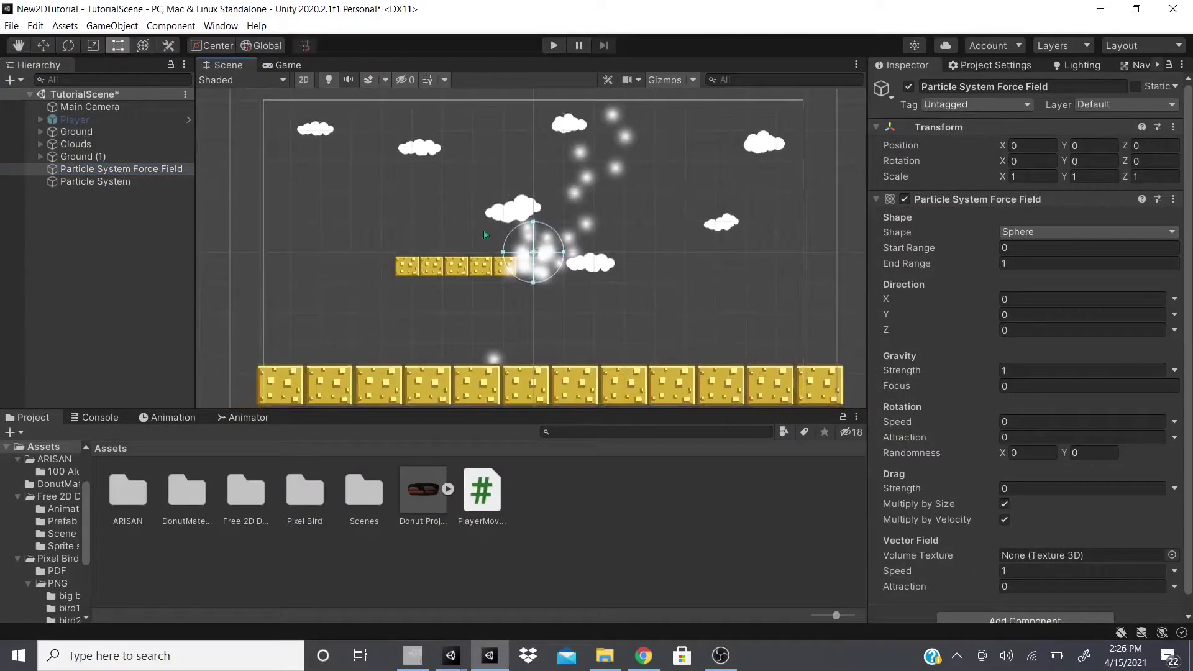
pyautogui.moveTo(670, 259); pyautogui.dragTo(602, 244, button='middle')
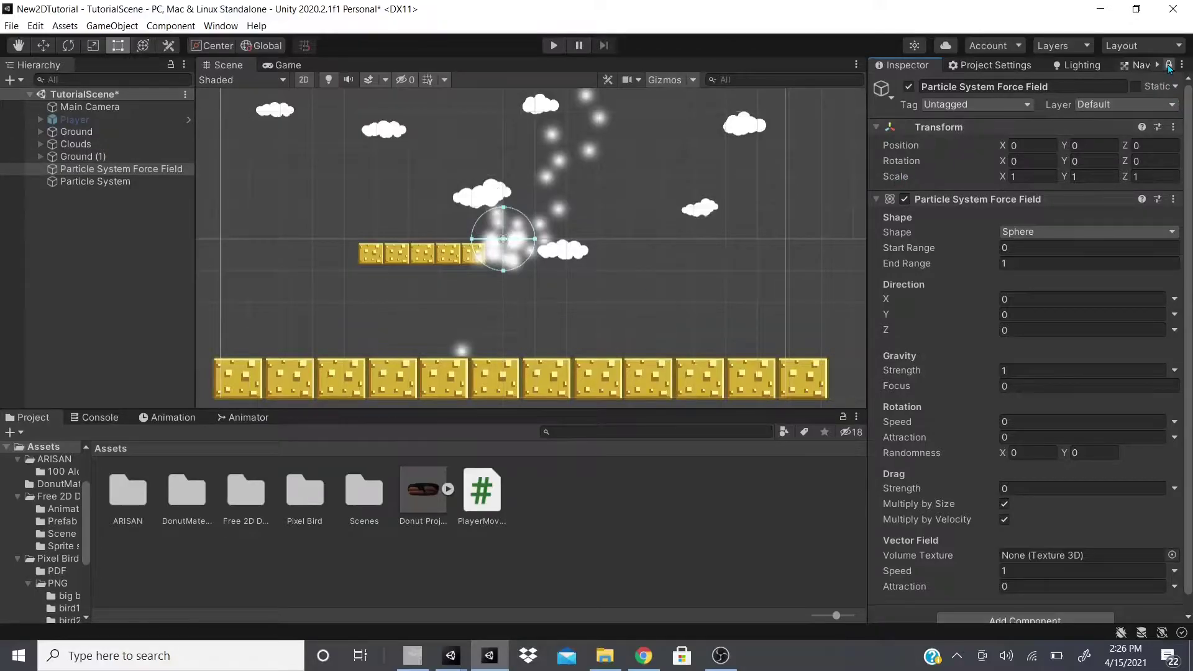
pyautogui.click(126, 181)
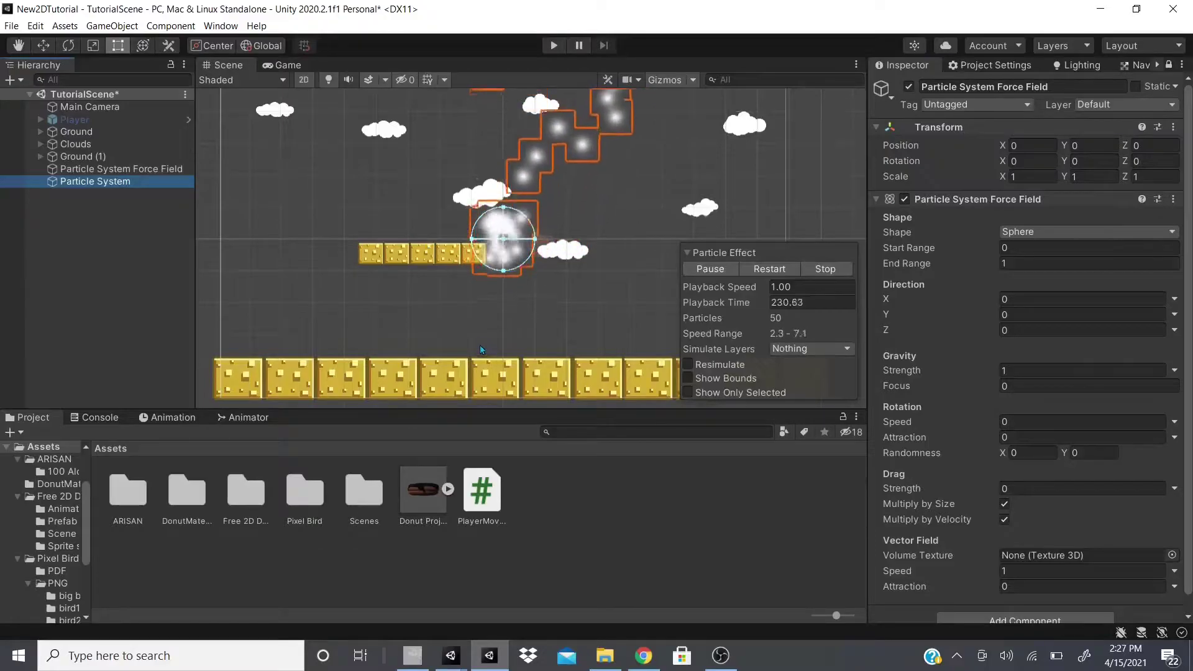
# Enlarge the Scene view by shrinking the neighbouring areas, and show the Console in place of the project files.
pyautogui.scroll(3, 595, 214)
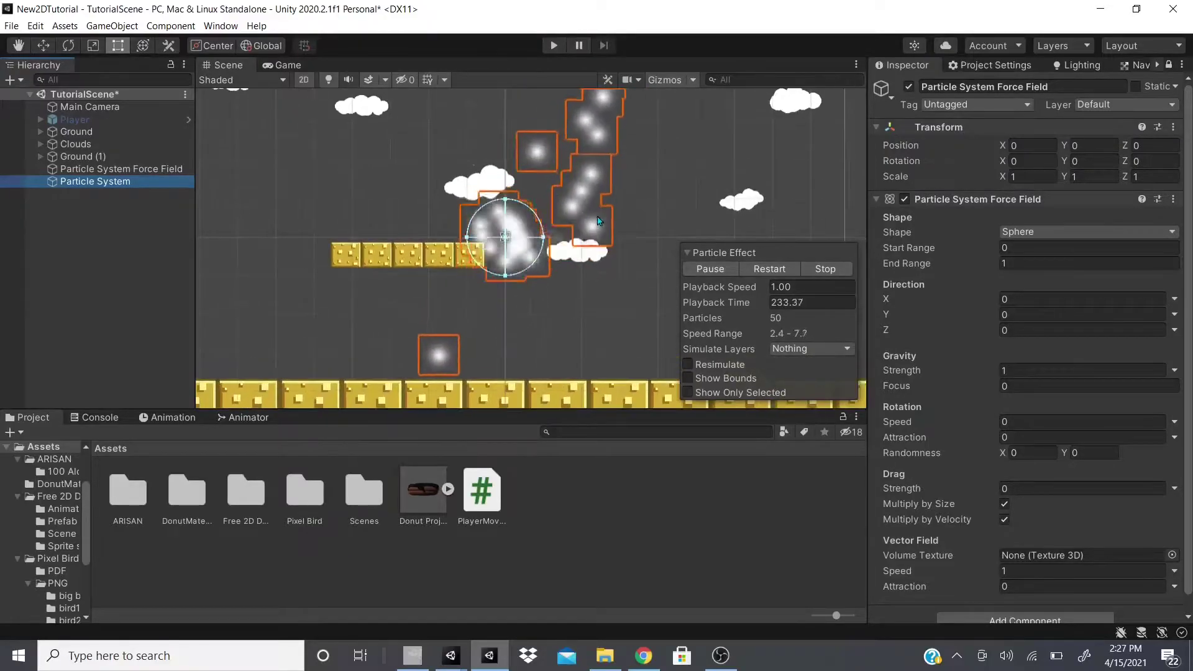
pyautogui.moveTo(595, 409); pyautogui.dragTo(595, 533)
pyautogui.click(100, 539)
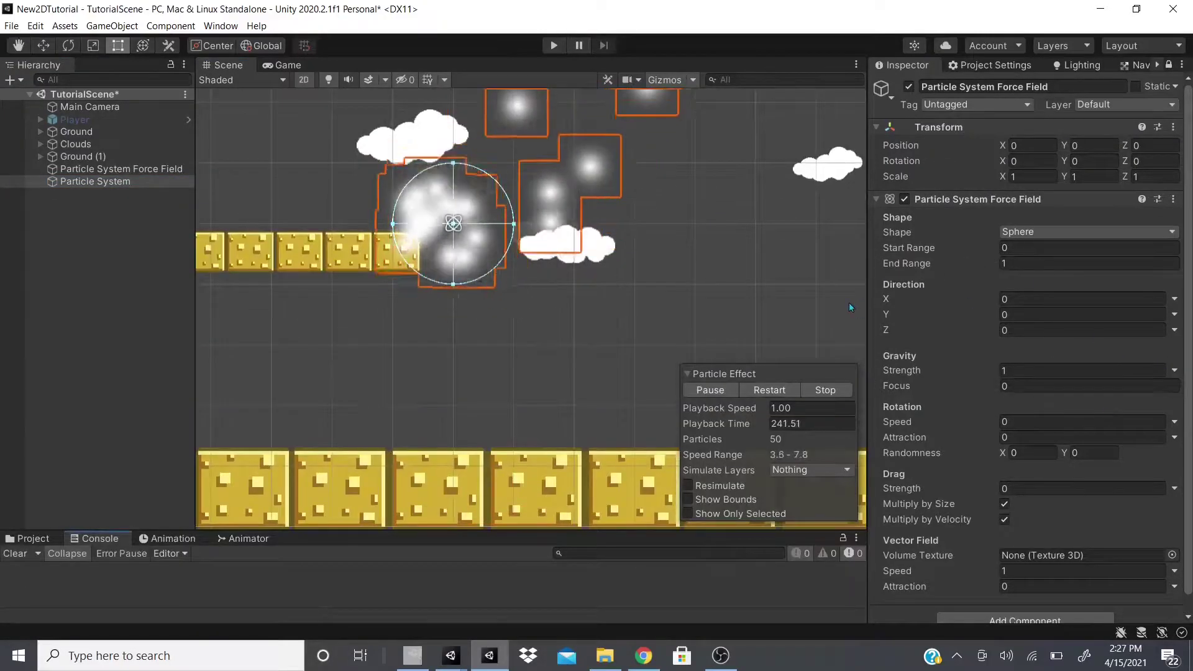
pyautogui.moveTo(868, 297); pyautogui.dragTo(927, 305)
pyautogui.scroll(-3, 456, 369)
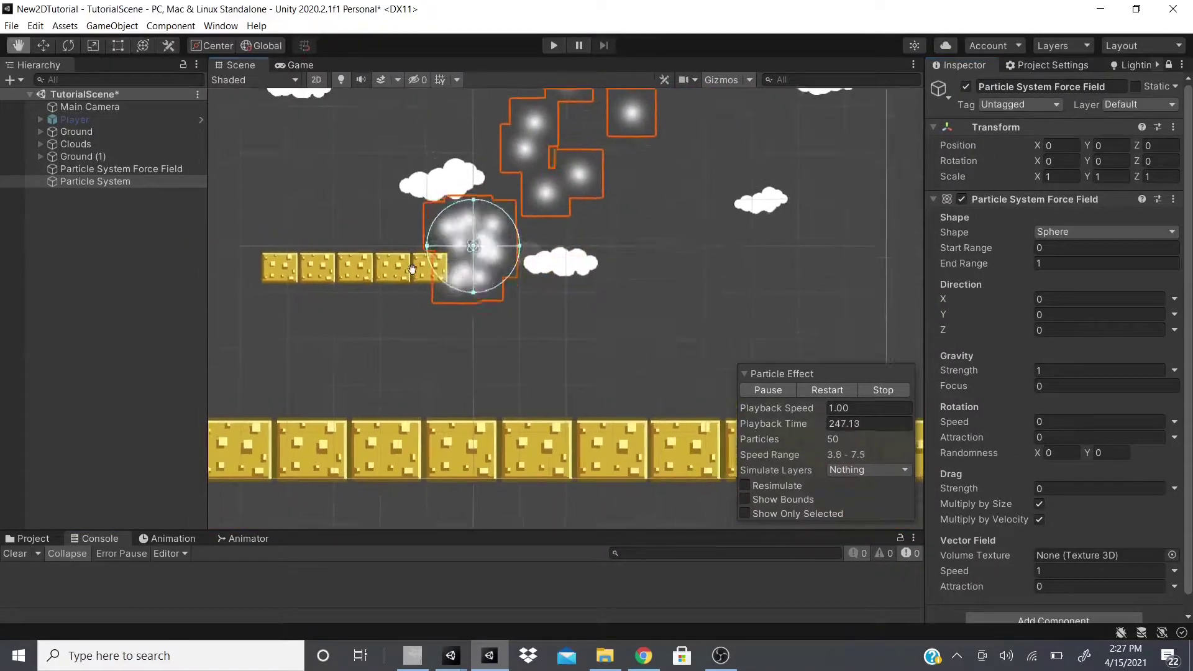
# Try the Hemisphere, Cylinder and Box shapes on the force field, and switch back to Cylinder.
pyautogui.click(1064, 232)
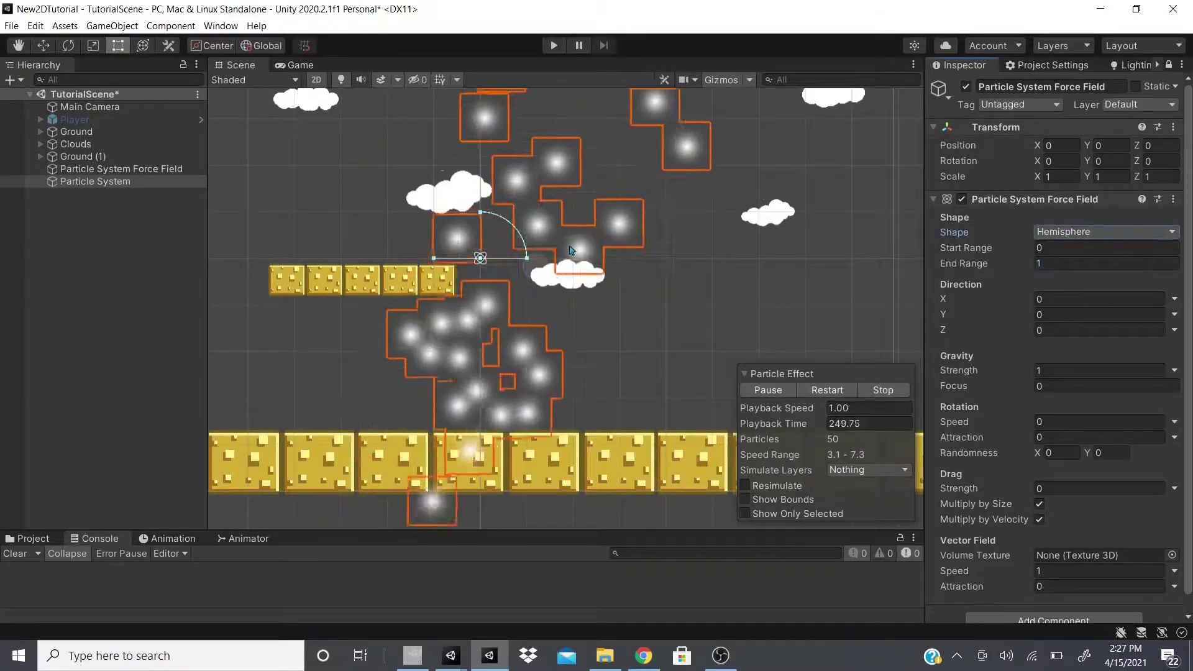
pyautogui.click(1052, 236)
pyautogui.click(1066, 279)
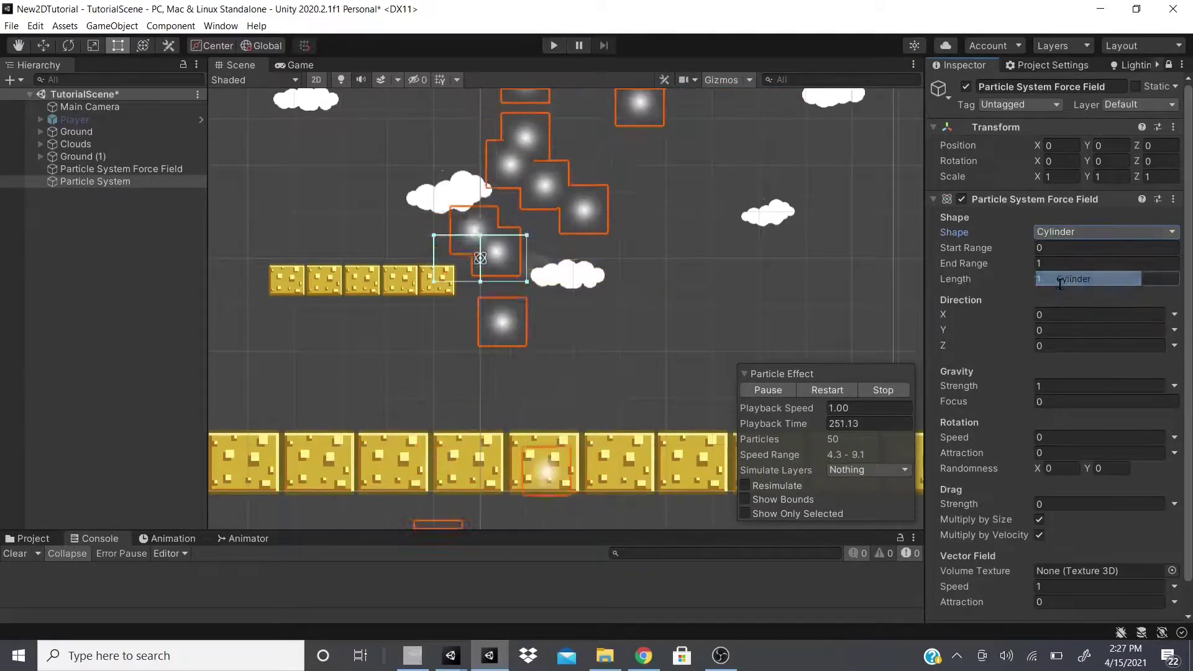
pyautogui.click(1081, 232)
pyautogui.click(1066, 293)
pyautogui.click(1054, 233)
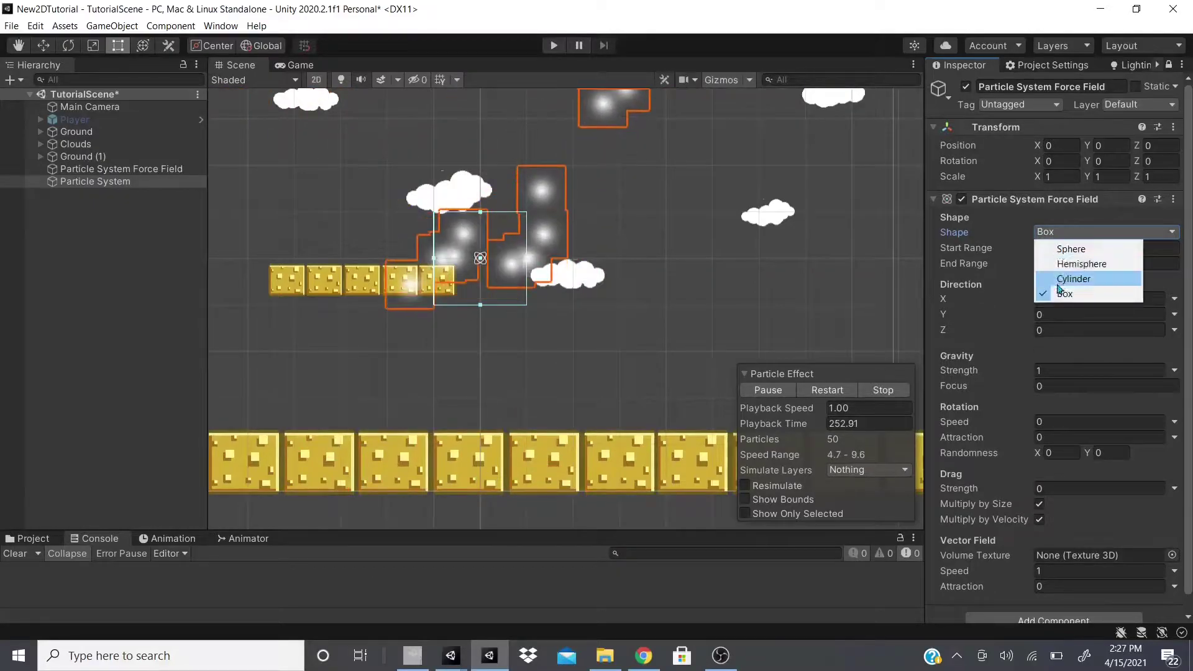
pyautogui.click(1066, 278)
# Examine the cylindrical force field from the side in a 3D Scene view, and return to 2D.
pyautogui.click(316, 80)
pyautogui.press('w')
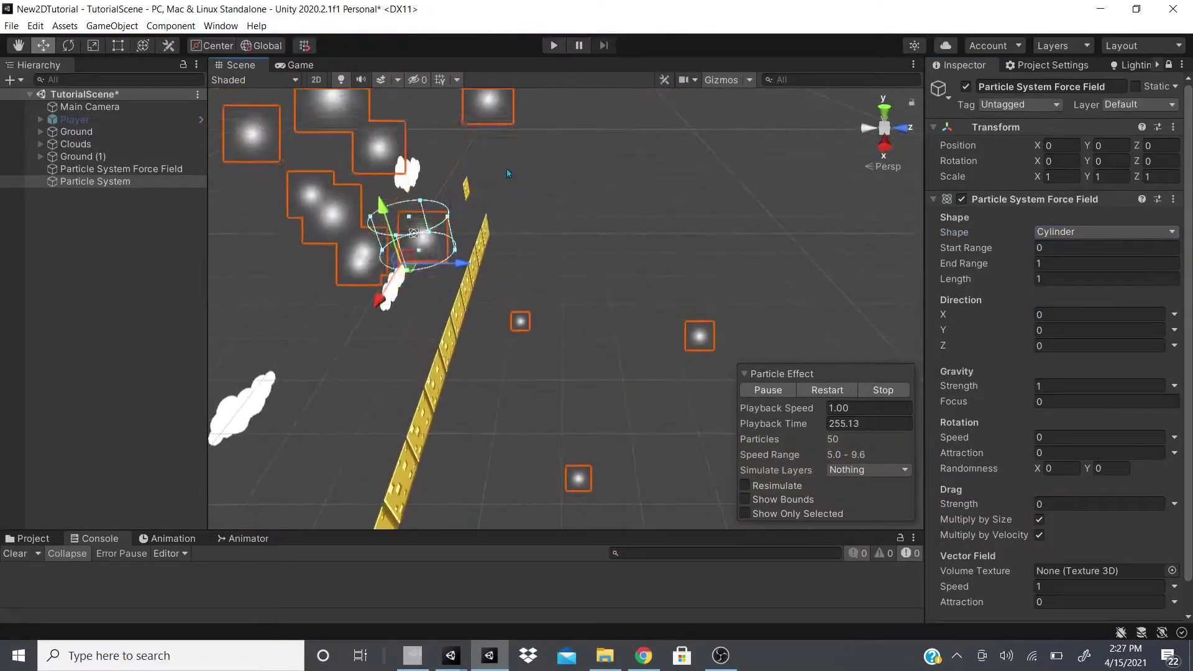
pyautogui.press('f')
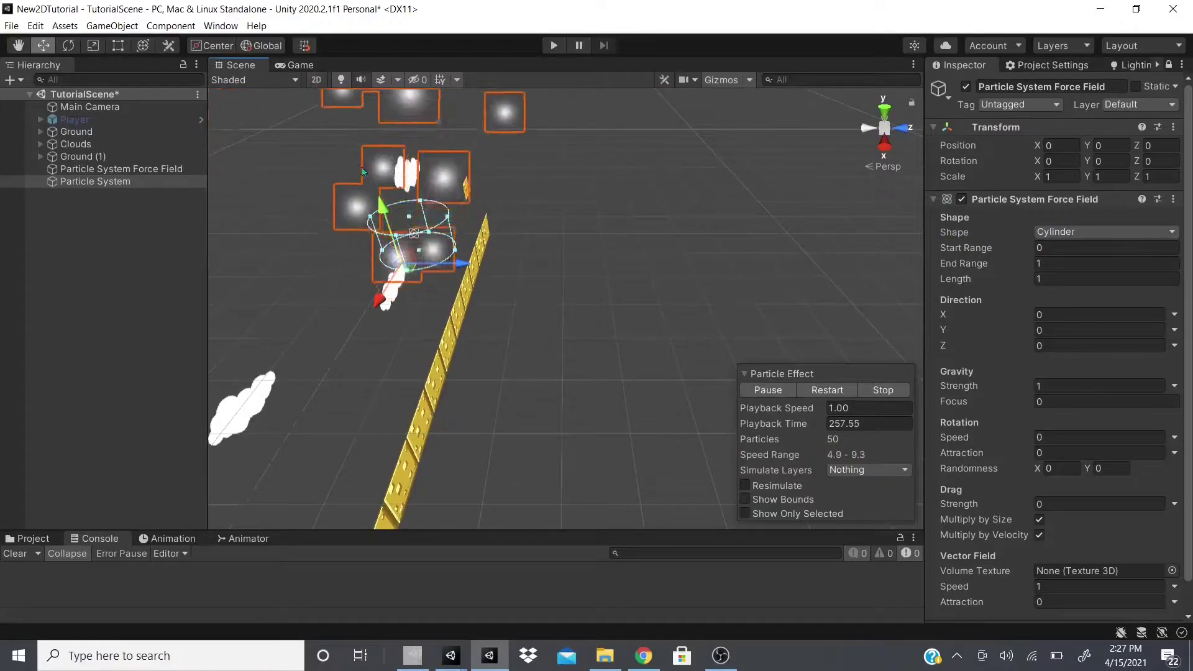
pyautogui.press('2')
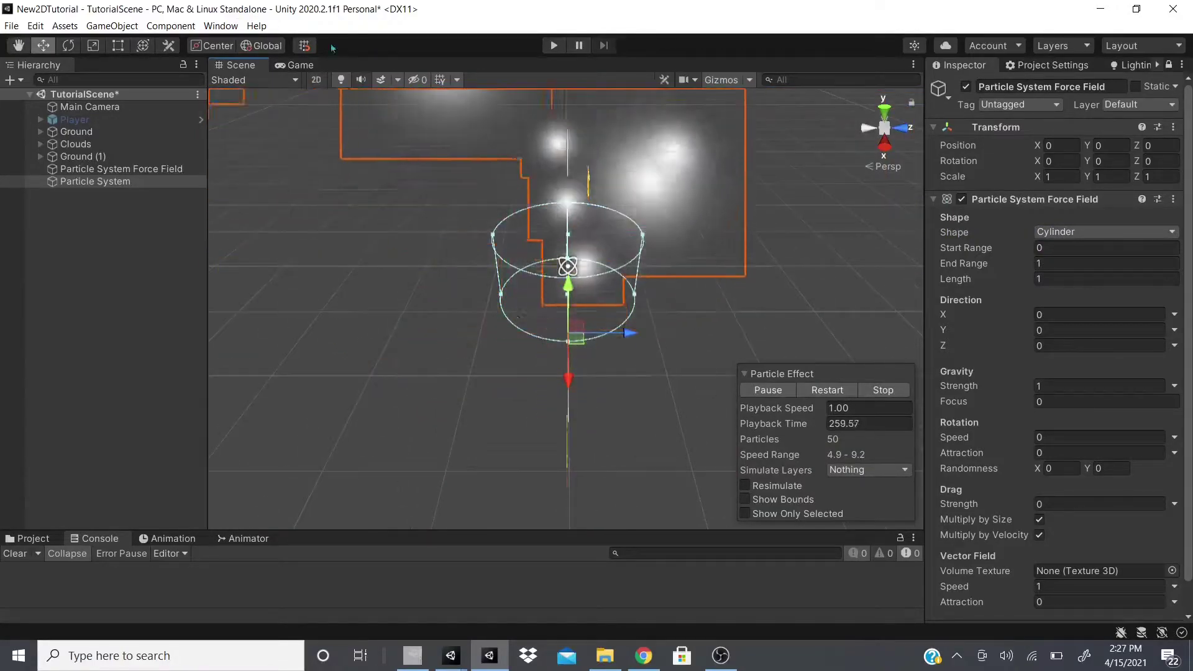
pyautogui.press('t')
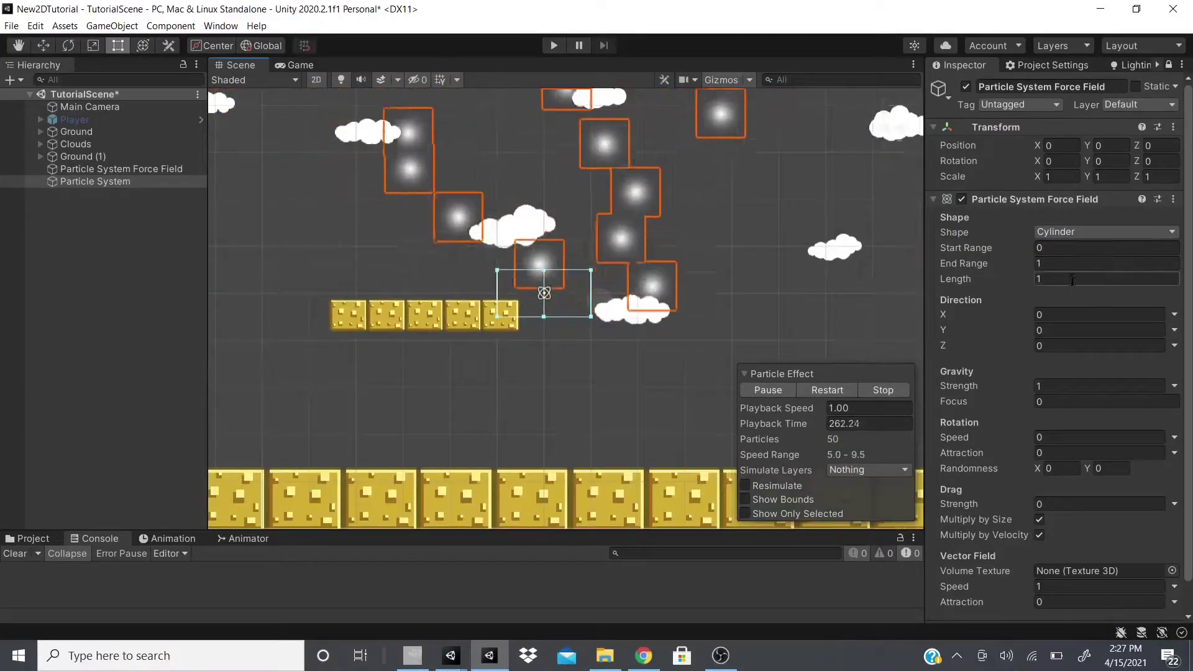
# Set the force field's shape to Sphere, with a start range of 0.81 and an end range of 3.5.
pyautogui.click(1081, 232)
pyautogui.click(1081, 249)
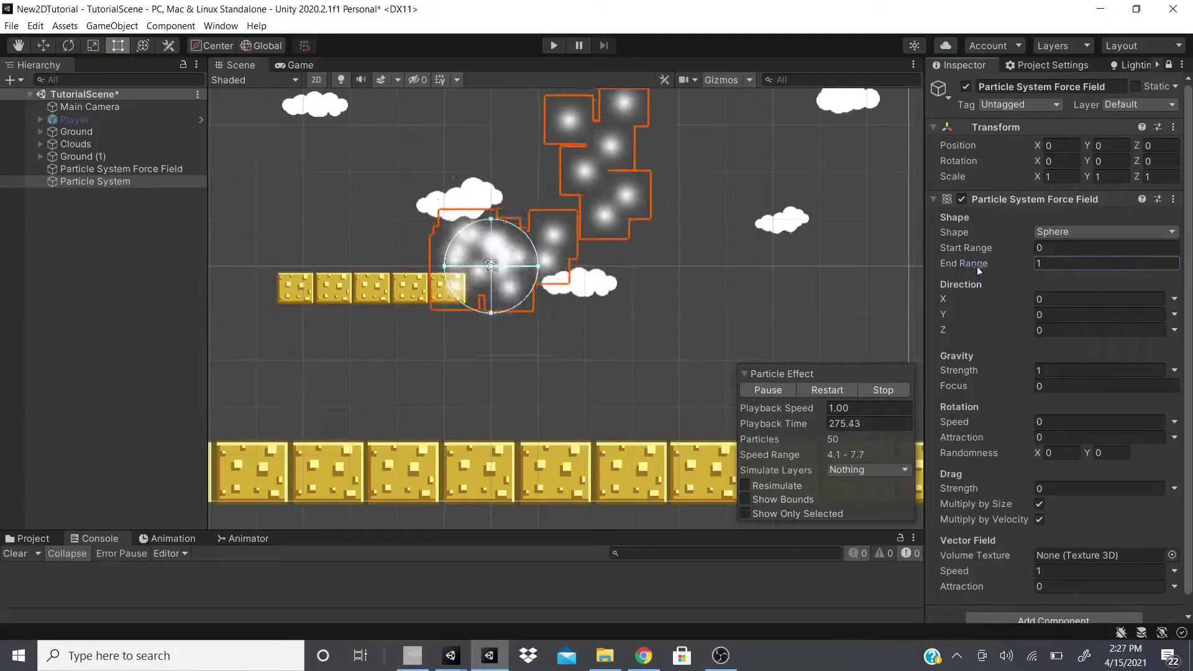
pyautogui.moveTo(977, 266)
pyautogui.mouseDown()
pyautogui.moveTo(990, 264)
pyautogui.moveTo(971, 246)
pyautogui.moveTo(994, 256)
pyautogui.mouseUp()
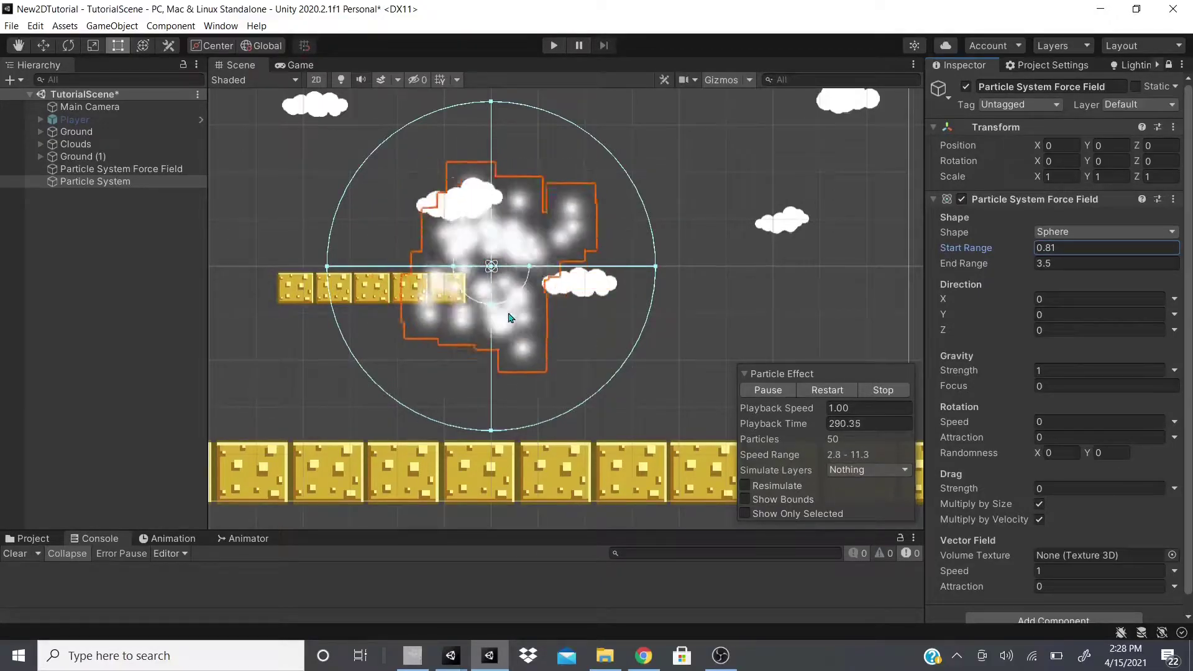
# Try Direction X values of 65.23 and -47.16 on the force field, and reset Direction X to 0.
pyautogui.scroll(-1, 553, 316)
pyautogui.moveTo(942, 304); pyautogui.dragTo(993, 349)
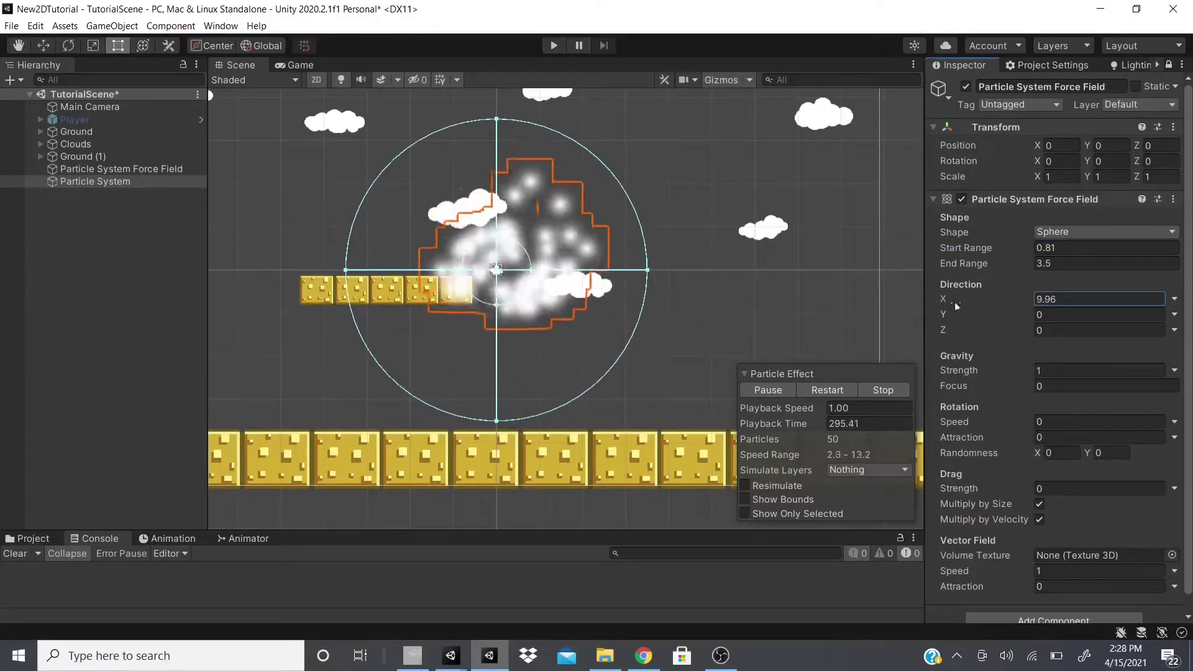
pyautogui.moveTo(952, 301); pyautogui.dragTo(681, 304)
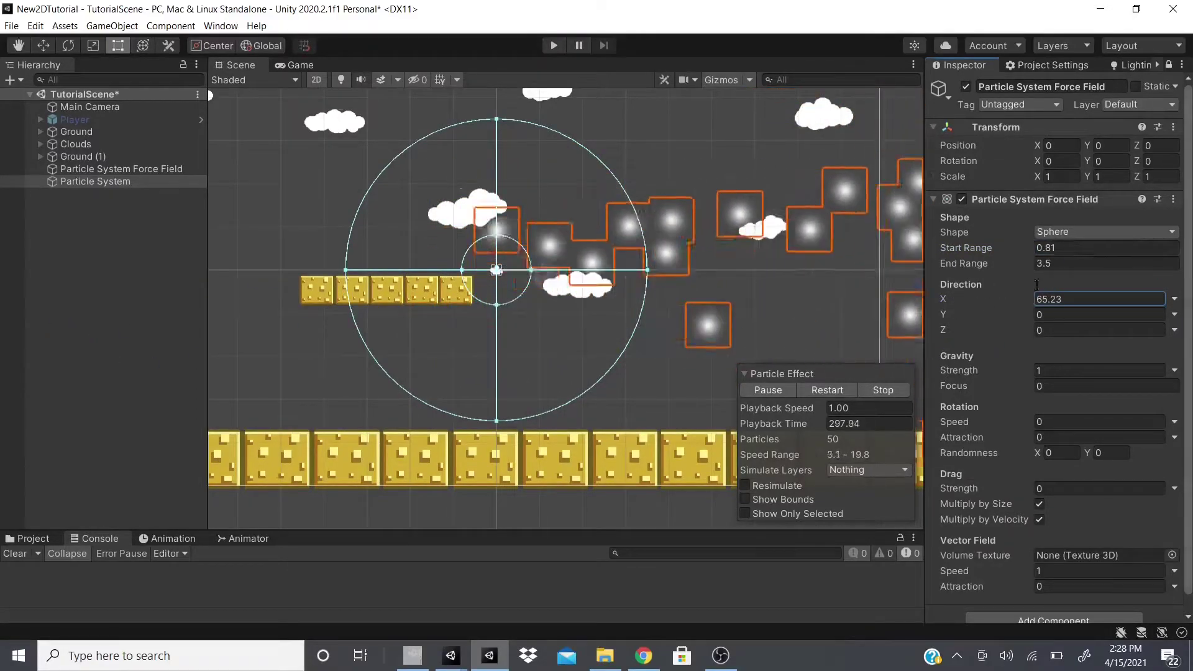
pyautogui.scroll(-1, 648, 221)
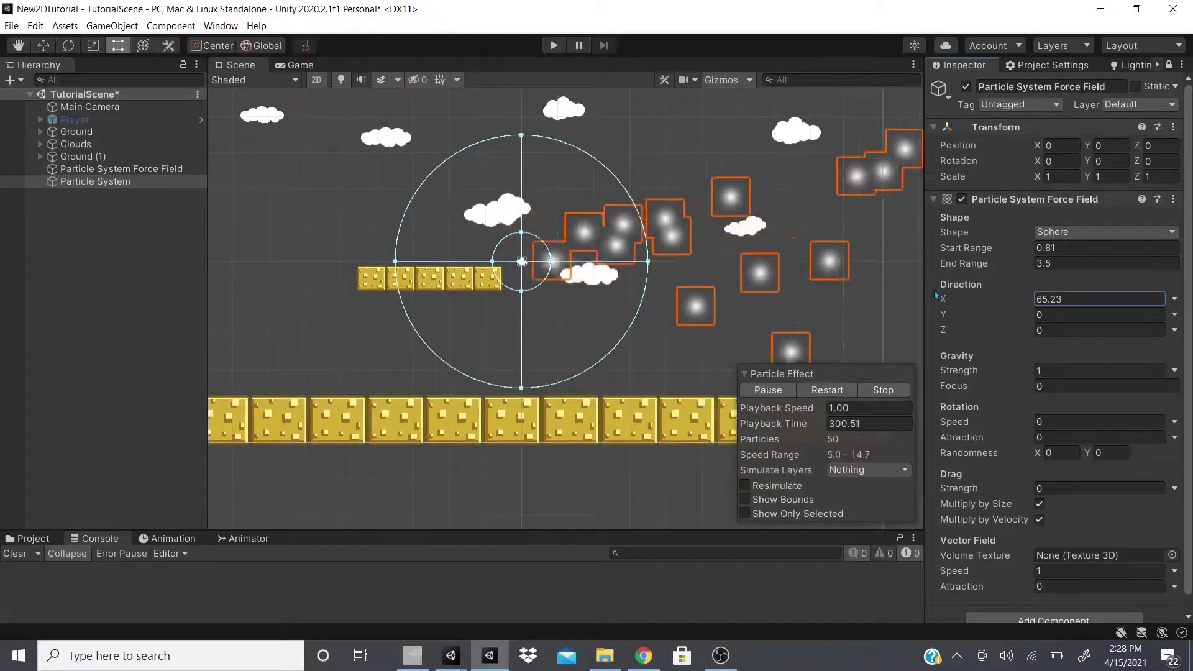
pyautogui.moveTo(942, 299)
pyautogui.mouseDown()
pyautogui.moveTo(913, 302)
pyautogui.moveTo(947, 309)
pyautogui.mouseUp()
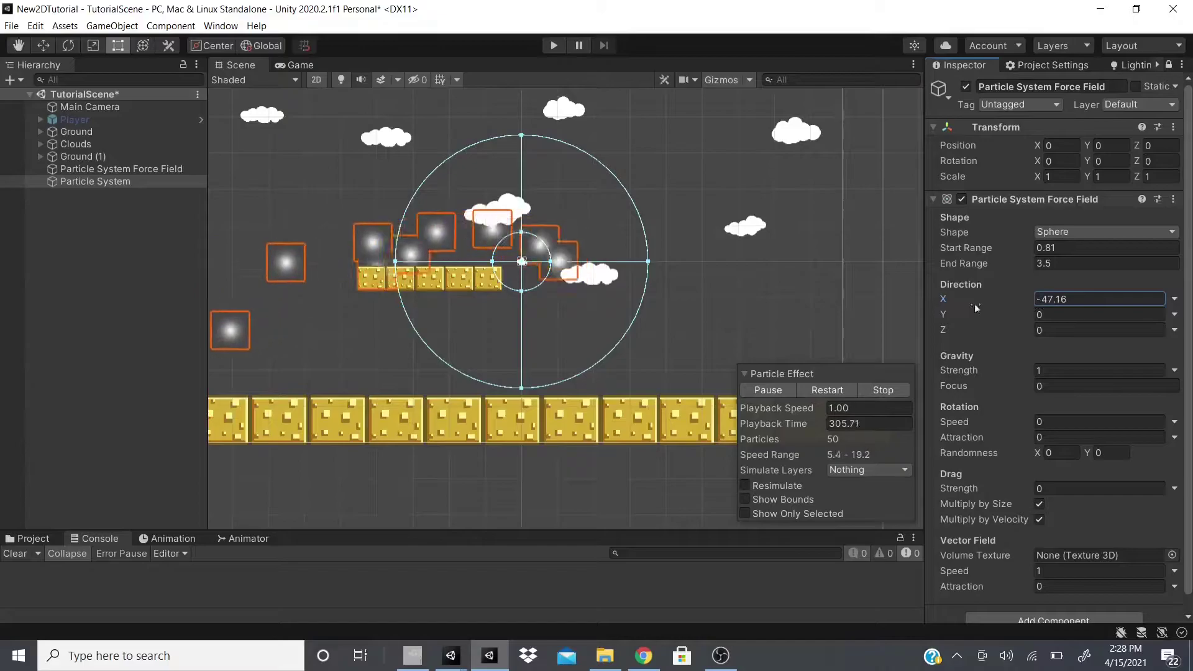
pyautogui.write('0')
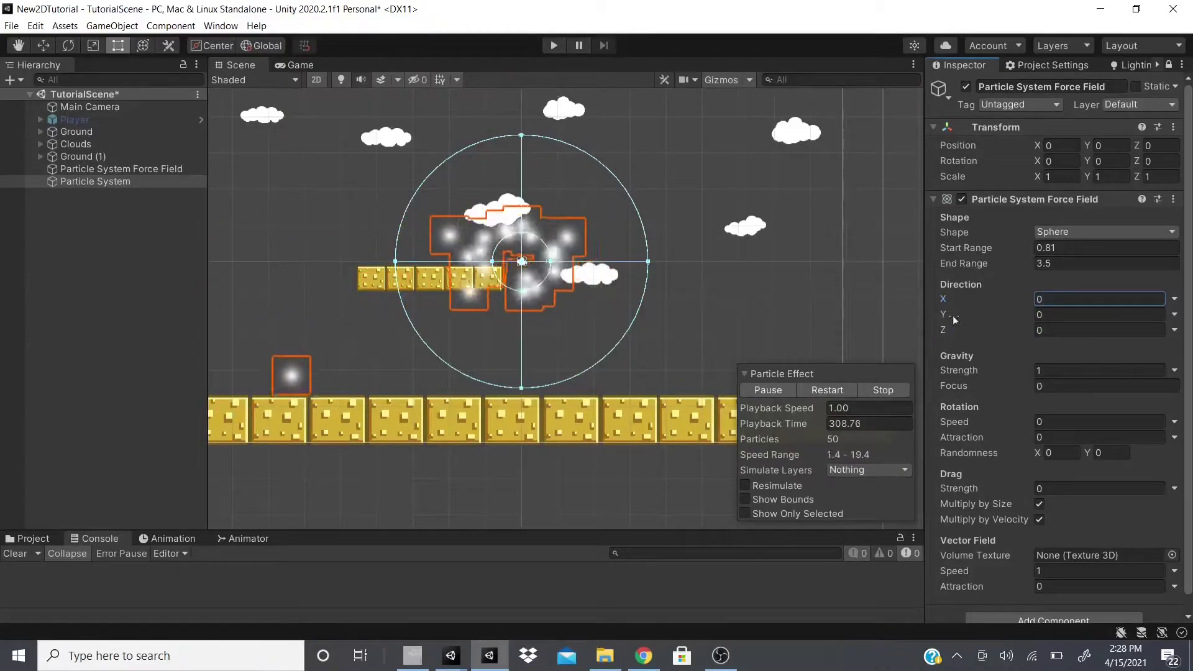
# Try Direction Y values of 37.9 and -43.42 on the force field, and reset Direction Y to 0.
pyautogui.moveTo(1019, 307); pyautogui.dragTo(841, 318)
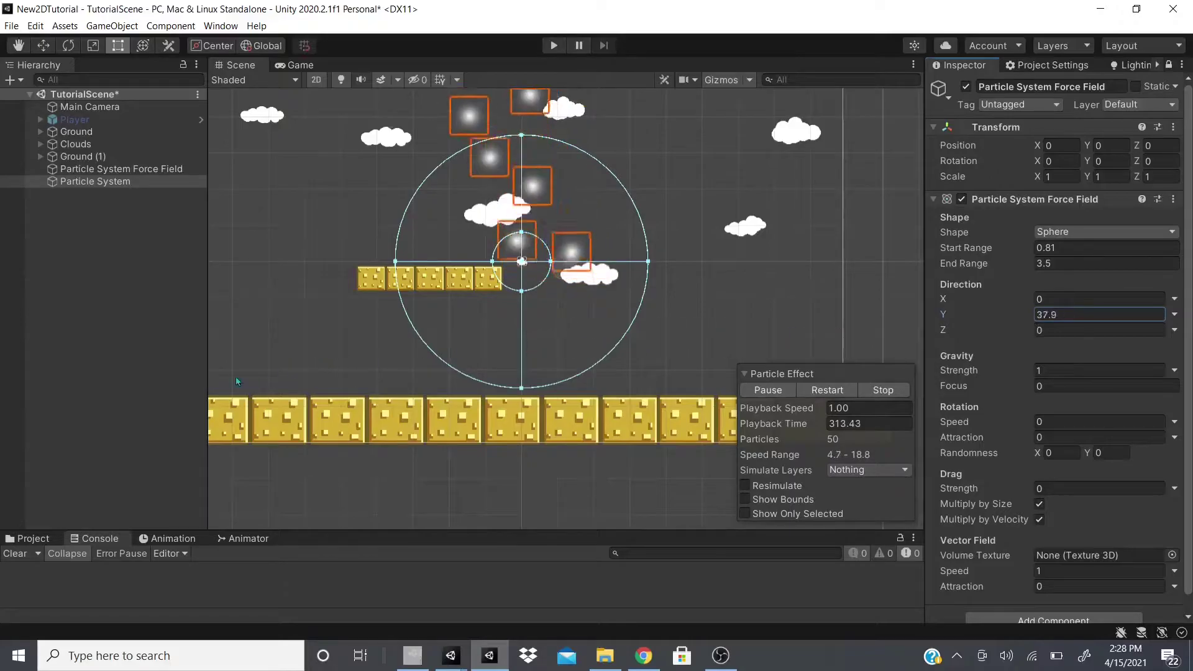
pyautogui.moveTo(736, 407); pyautogui.dragTo(658, 404)
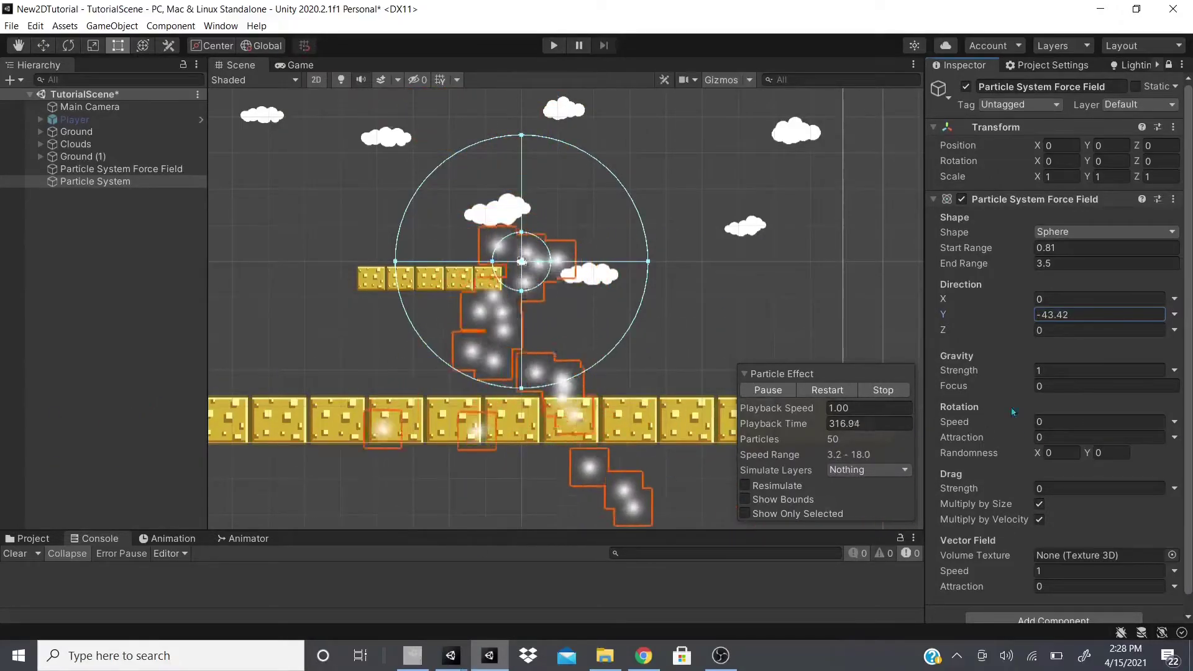
pyautogui.doubleClick(1079, 318)
pyautogui.write('0')
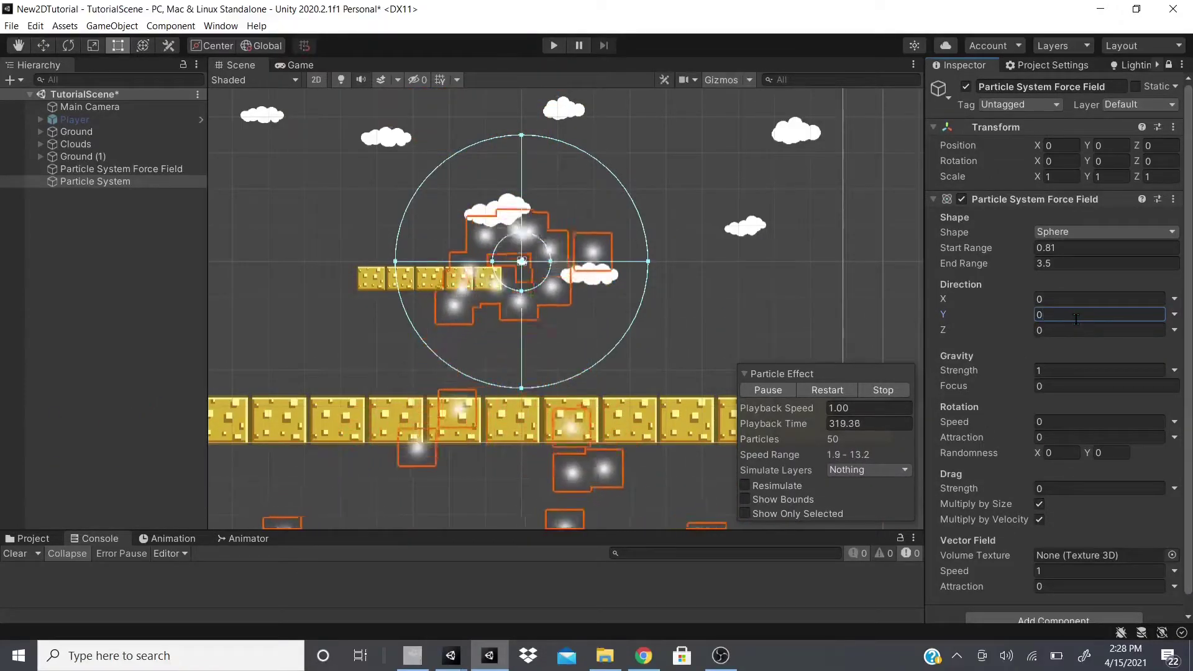
# In a 3D view, try Direction Z values of 69.7 and -160.63, reset Direction Z to 0 and return to 2D.
pyautogui.click(317, 81)
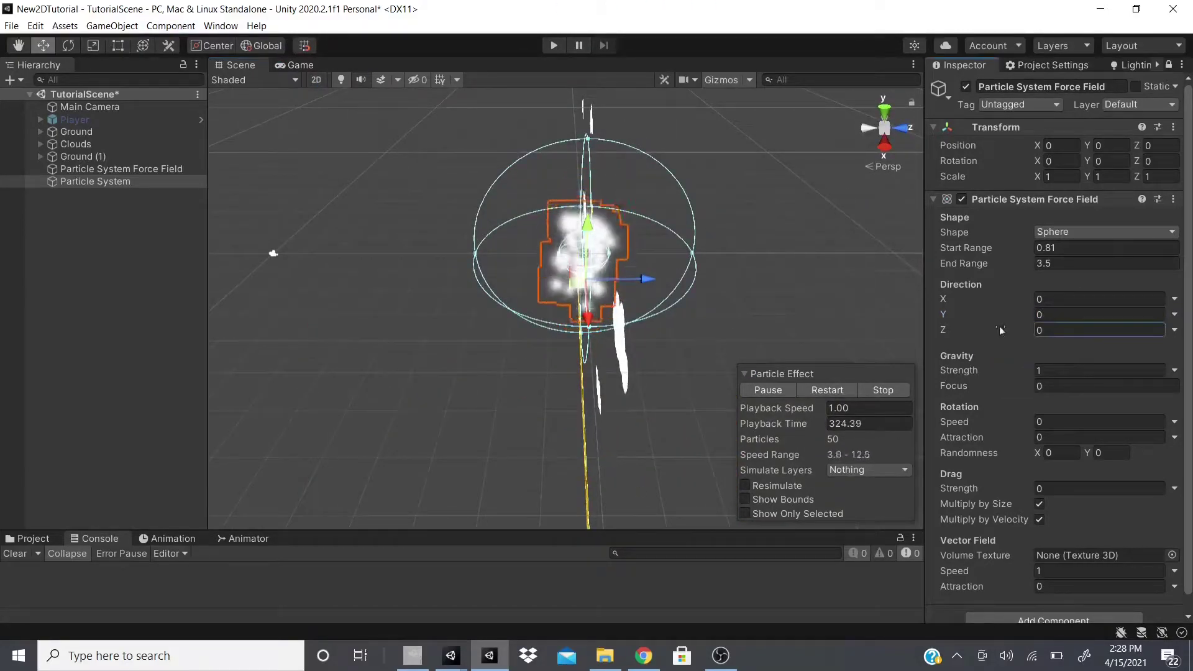
pyautogui.moveTo(1149, 334); pyautogui.dragTo(694, 269)
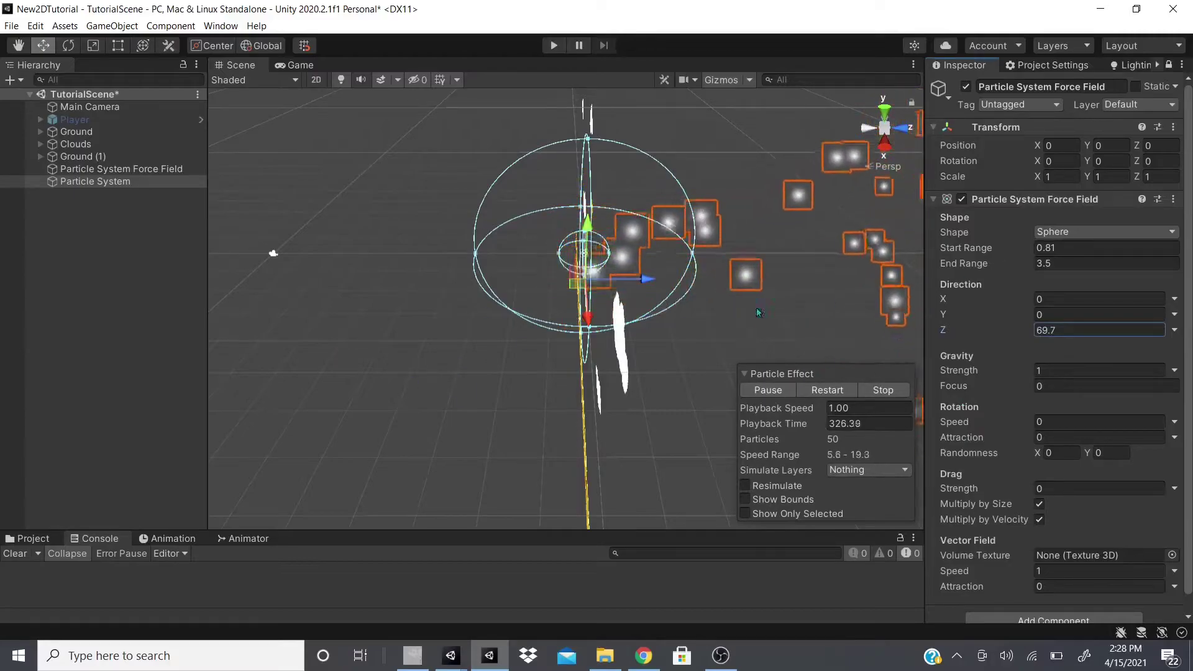
pyautogui.moveTo(694, 269); pyautogui.dragTo(623, 228, button='middle')
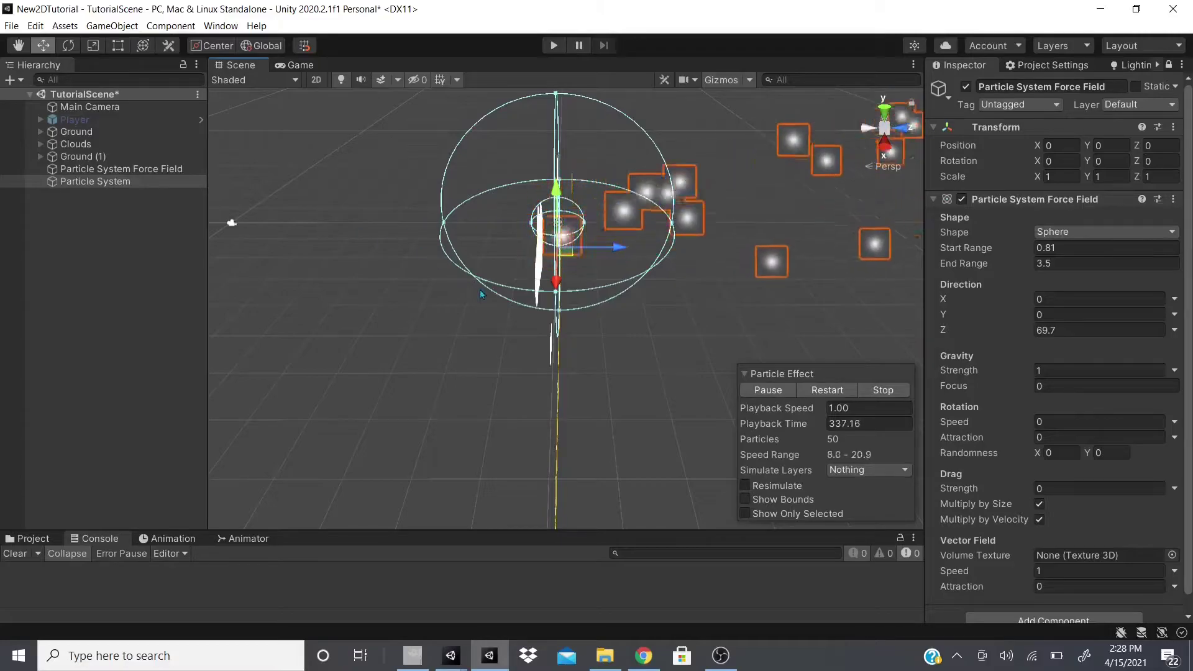
pyautogui.moveTo(230, 255); pyautogui.dragTo(400, 289)
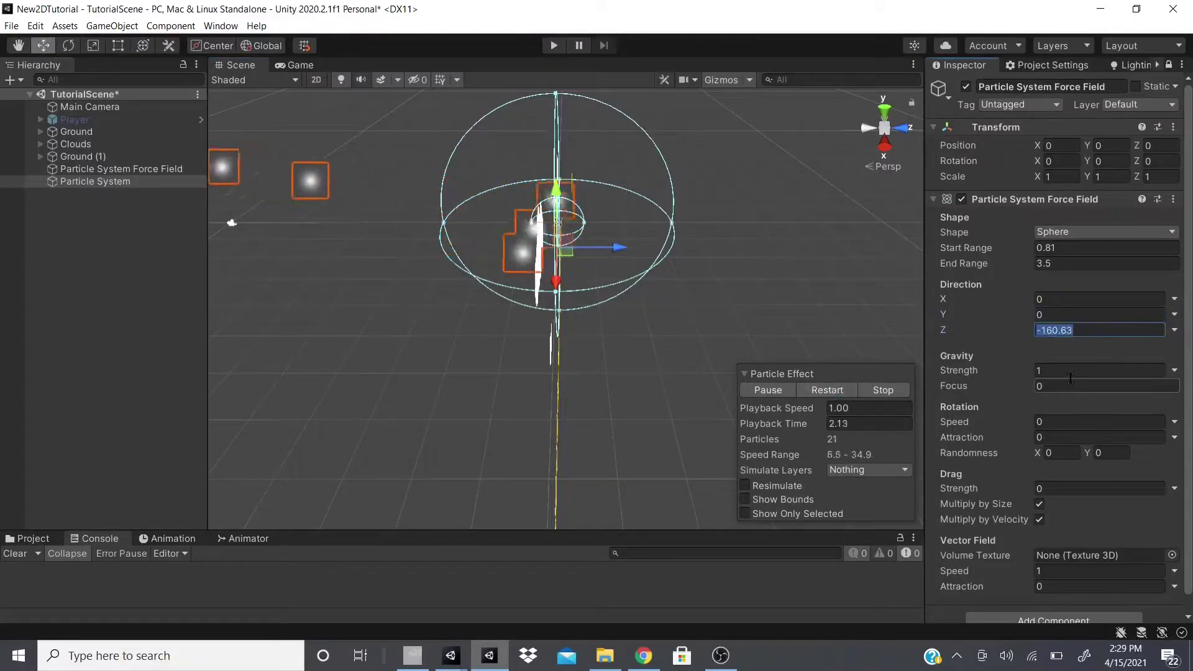
pyautogui.click(316, 80)
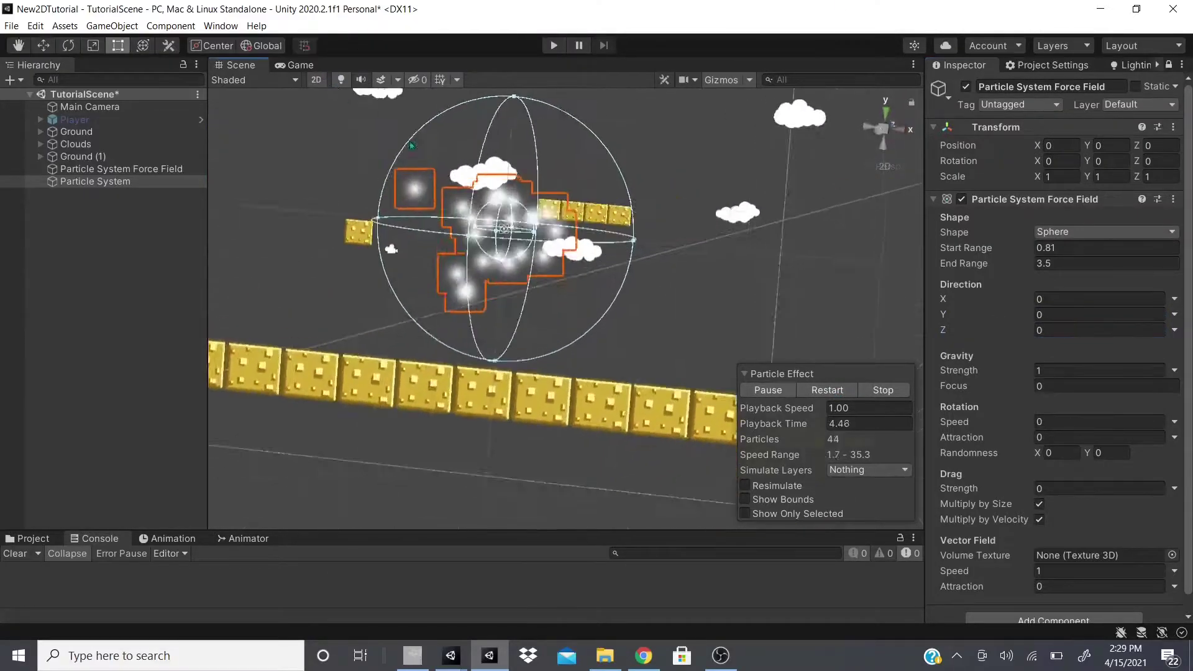
pyautogui.press('t')
# Try a negative gravity strength of -1.29 on the force field, and reset the strength to 0.
pyautogui.moveTo(973, 366)
pyautogui.mouseDown()
pyautogui.moveTo(911, 357)
pyautogui.moveTo(959, 364)
pyautogui.mouseUp()
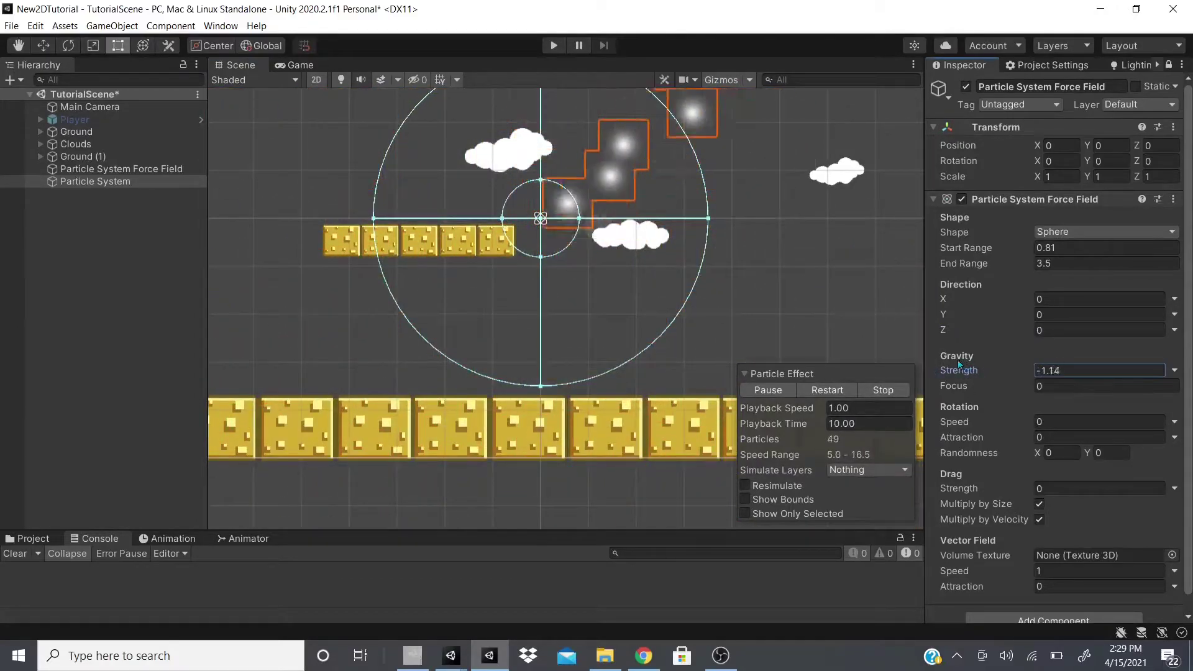
pyautogui.scroll(-5, 579, 264)
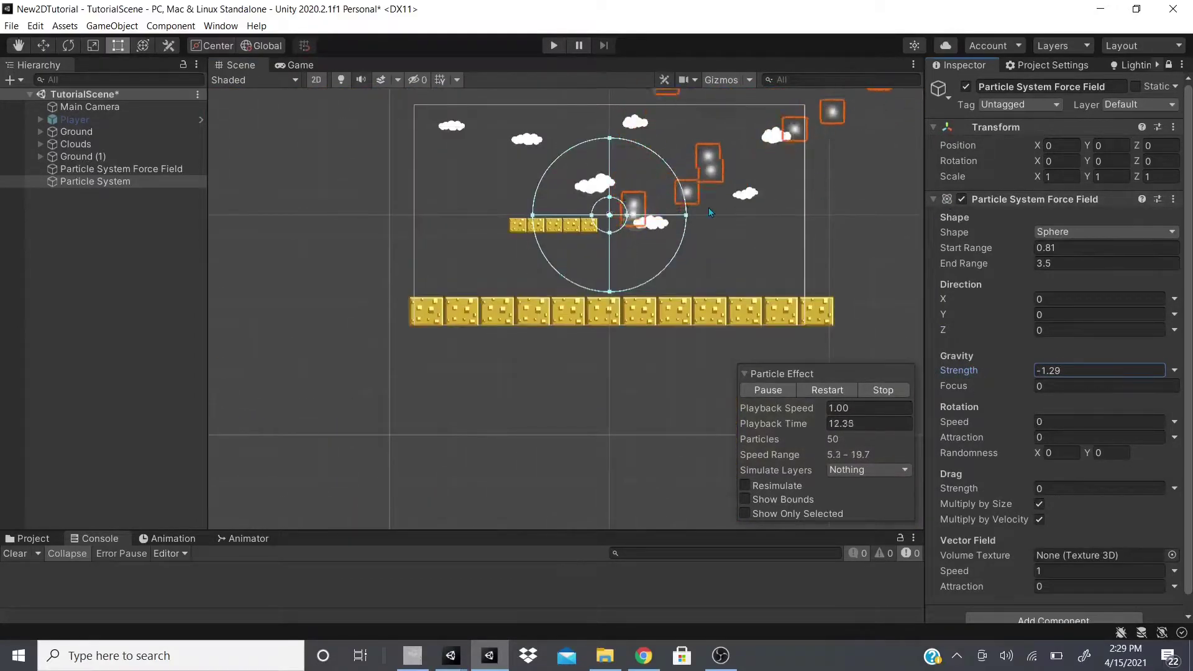
pyautogui.scroll(3, 708, 210)
pyautogui.click(1057, 371)
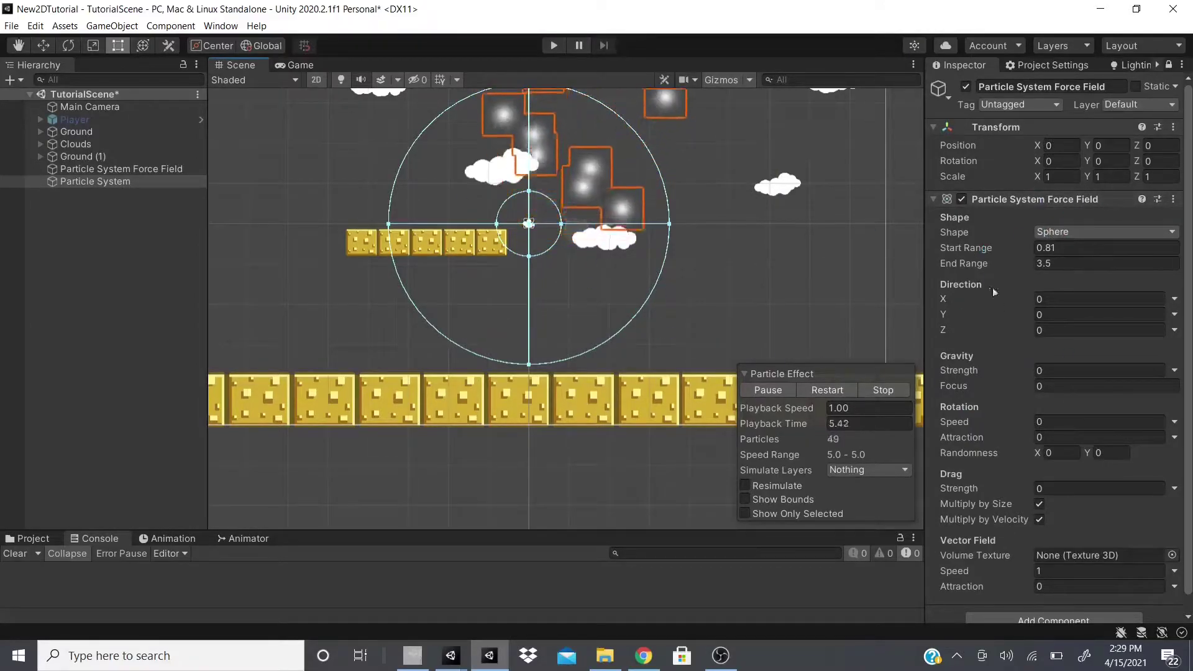
# Try a gravity strength of 8.04 on the force field, and settle on a strength of 4.
pyautogui.moveTo(989, 379); pyautogui.dragTo(1123, 369)
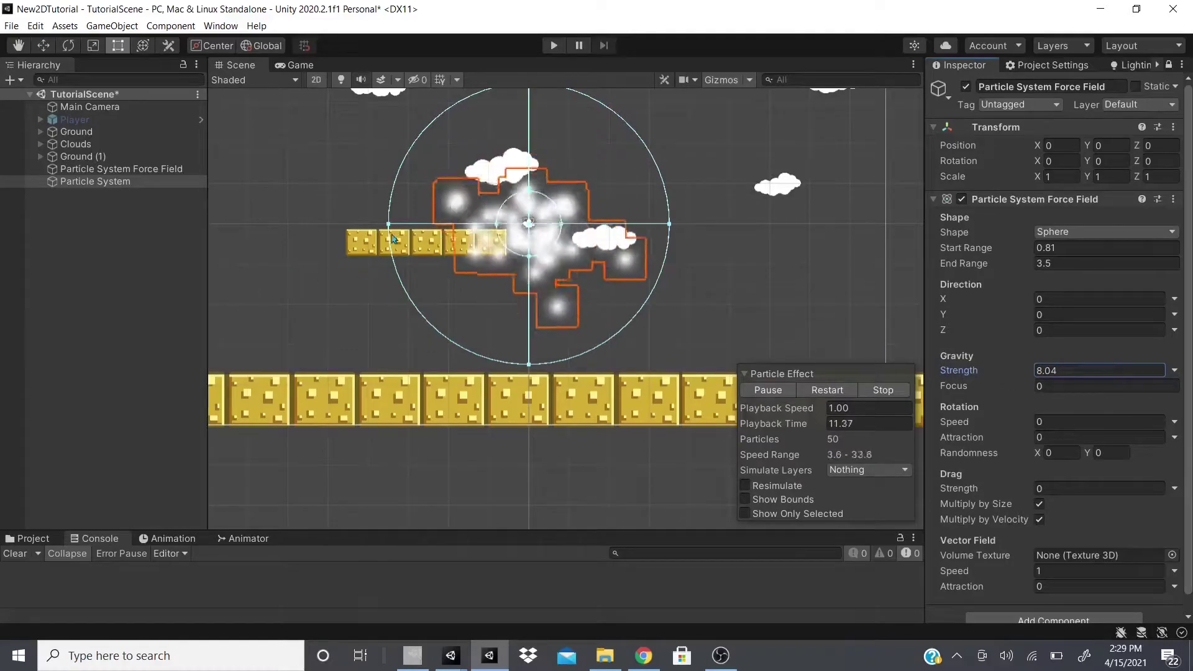
pyautogui.press('BackSpace')
pyautogui.press('BackSpace')
pyautogui.press('BackSpace')
pyautogui.press('BackSpace')
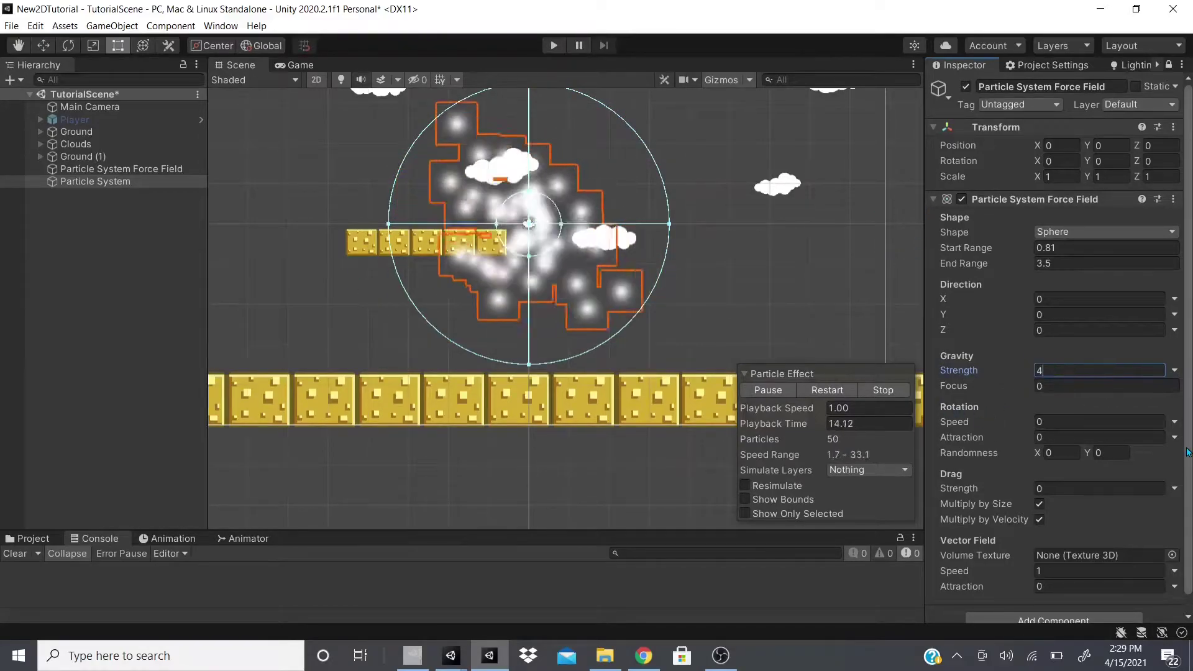
pyautogui.write('4')
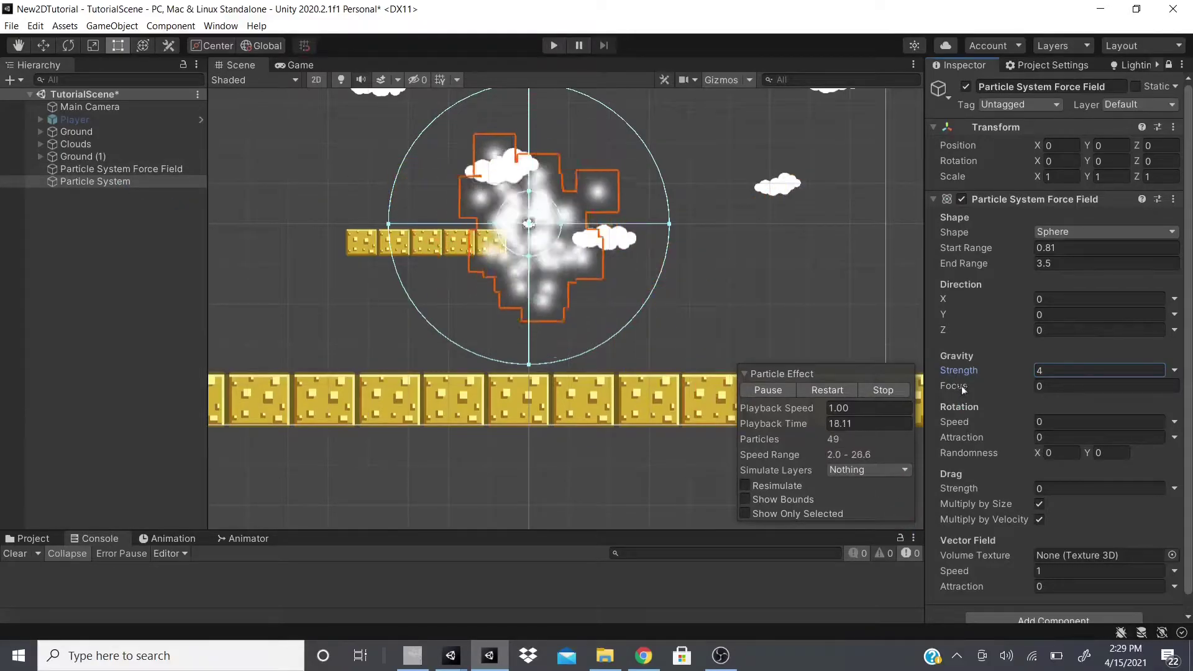
# Try a gravity focus of 0.14 on the force field, and return the focus to 0.
pyautogui.moveTo(960, 385); pyautogui.dragTo(971, 390)
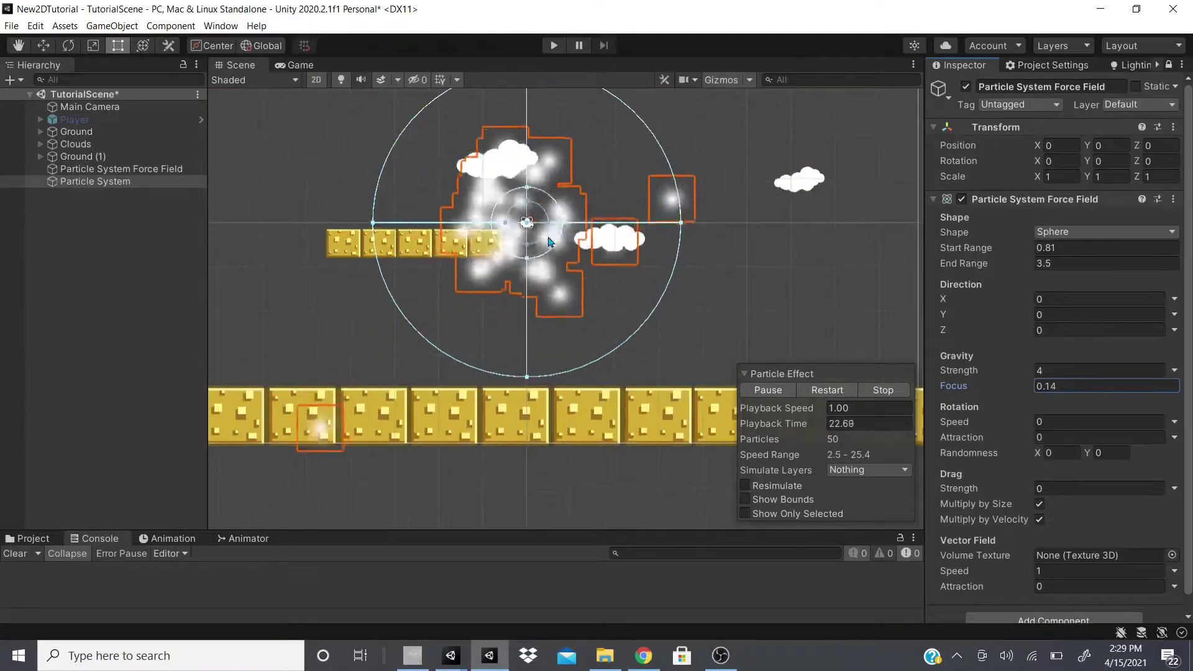
pyautogui.moveTo(952, 385)
pyautogui.mouseDown()
pyautogui.moveTo(973, 389)
pyautogui.moveTo(922, 386)
pyautogui.moveTo(944, 386)
pyautogui.mouseUp()
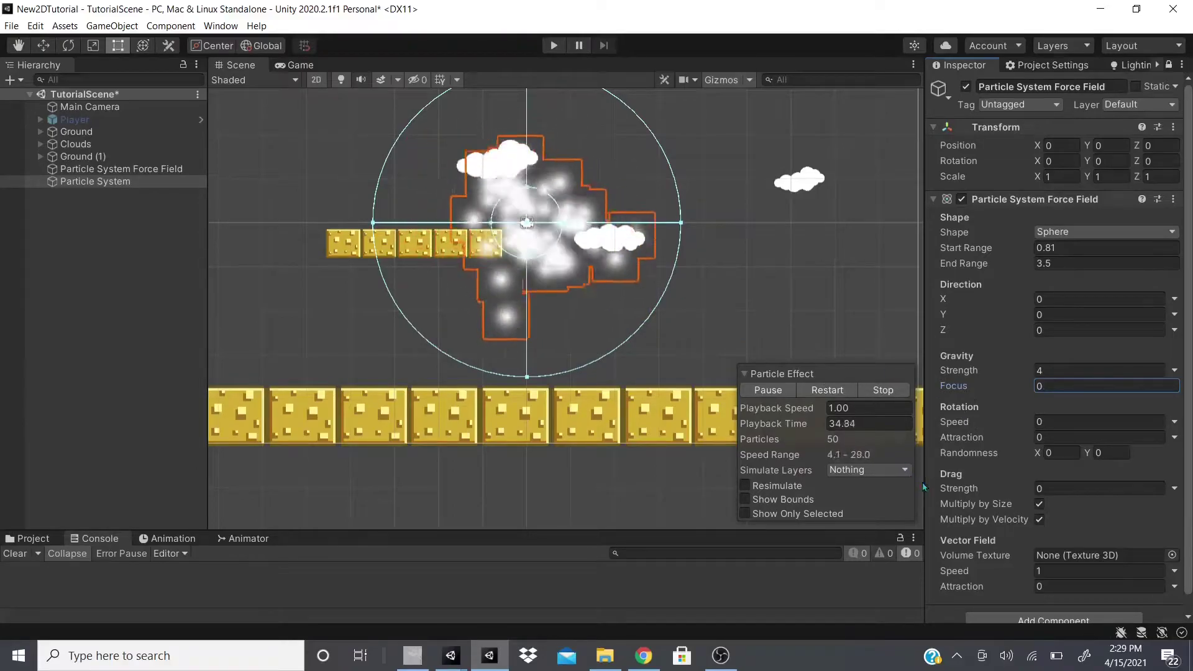